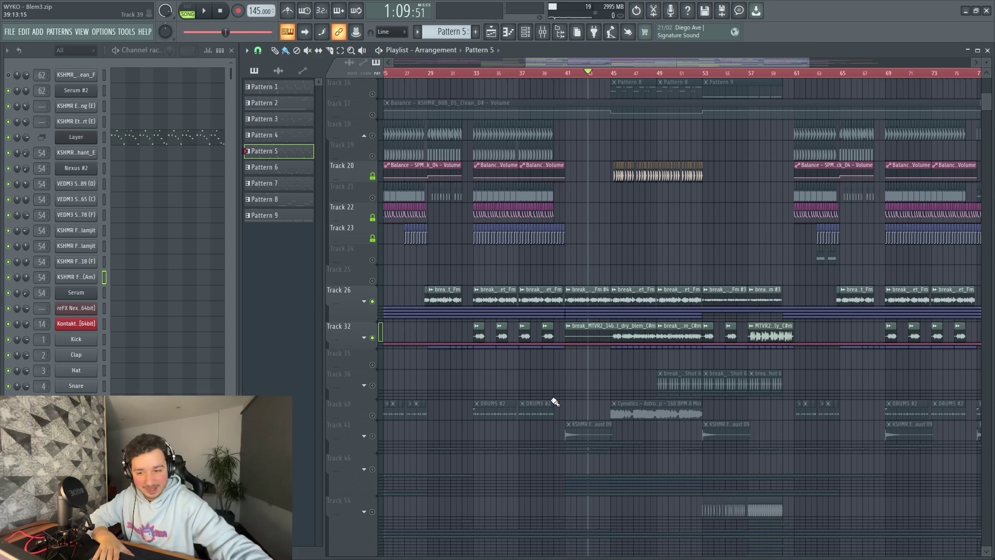
- Unsolo Track 32 and select its two short vocal clips at bars 17 and 19
ctrl+click(373, 339)
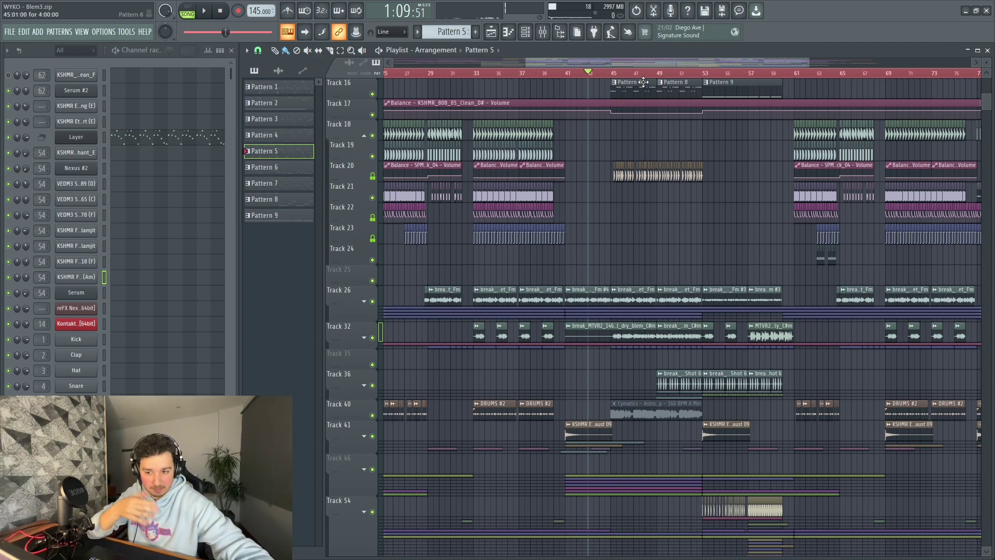
scroll(570, 233, down, 3)
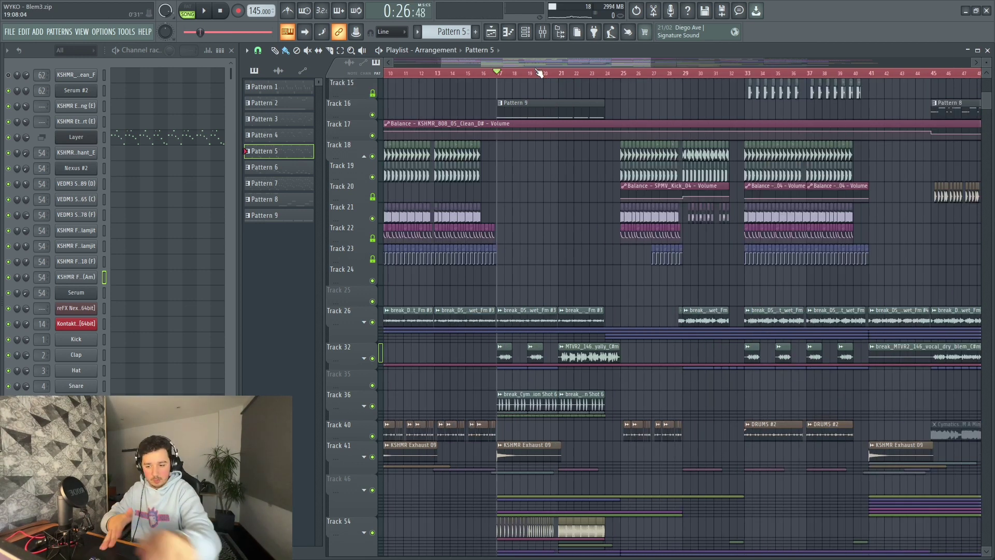
drag(485, 343, 547, 361)
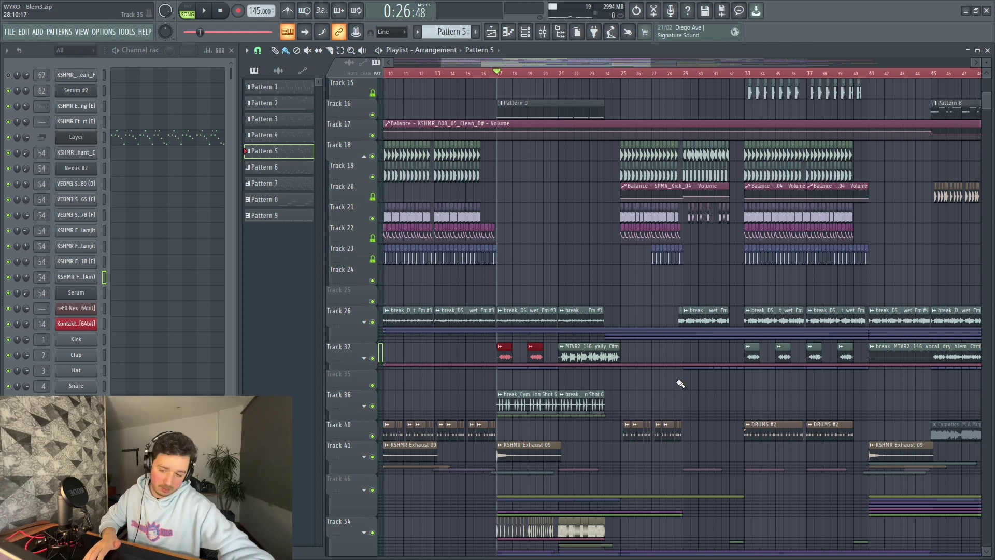
- Expand the Track 36 percussion group and audition Tracks 36 to 38 in solo from bar 17
ctrl+click(372, 405)
click(365, 408)
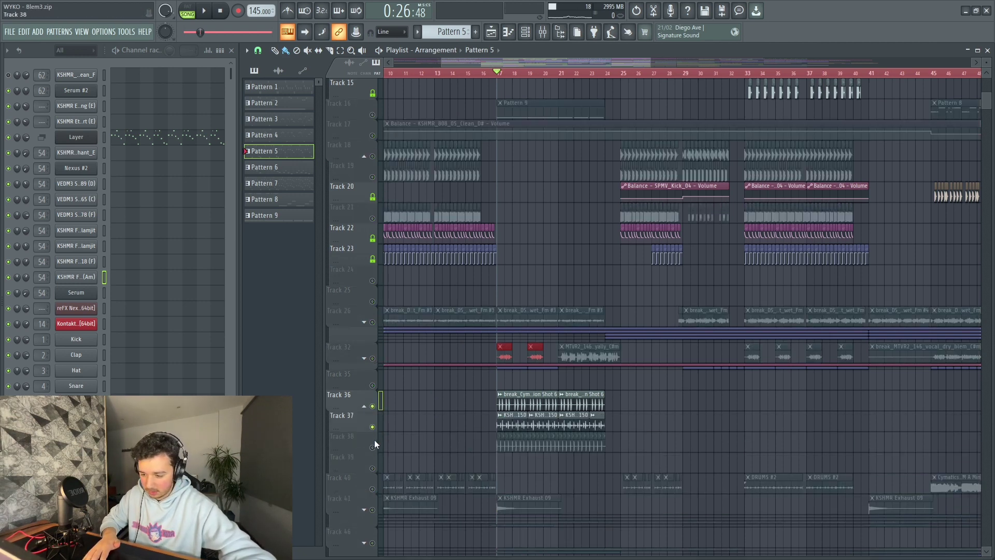
key(space)
scroll(510, 362, down, 1)
scroll(509, 362, down, 3)
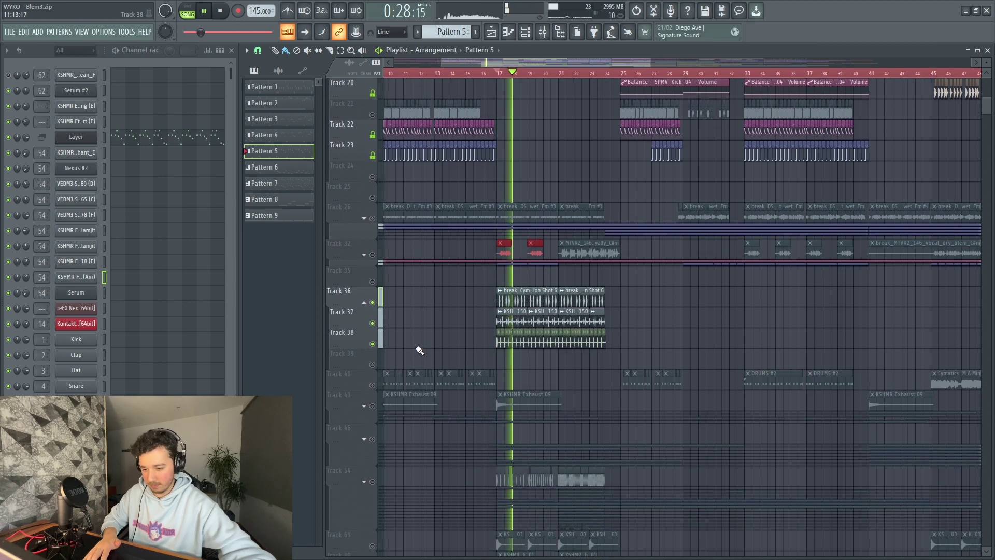
key(space)
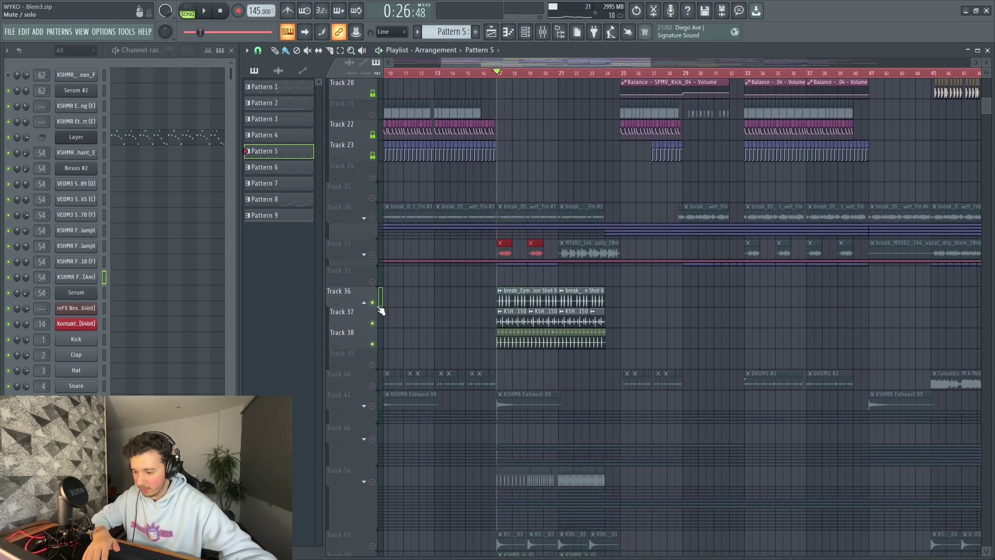
ctrl+click(372, 302)
- Solo the Track 54 build-up group, expand it and start playback from bar 17
scroll(528, 367, down, 4)
scroll(513, 362, up, 2)
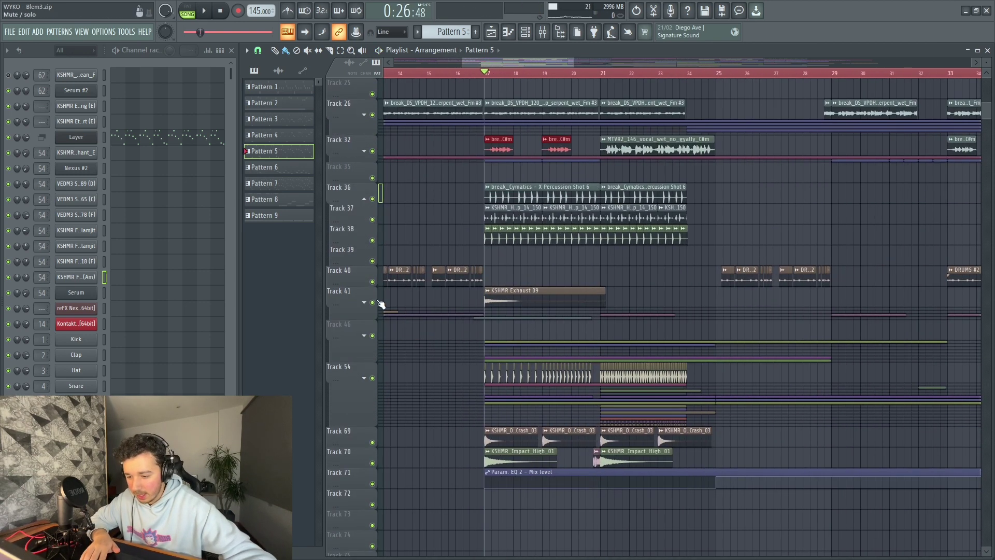
ctrl+click(372, 378)
click(364, 378)
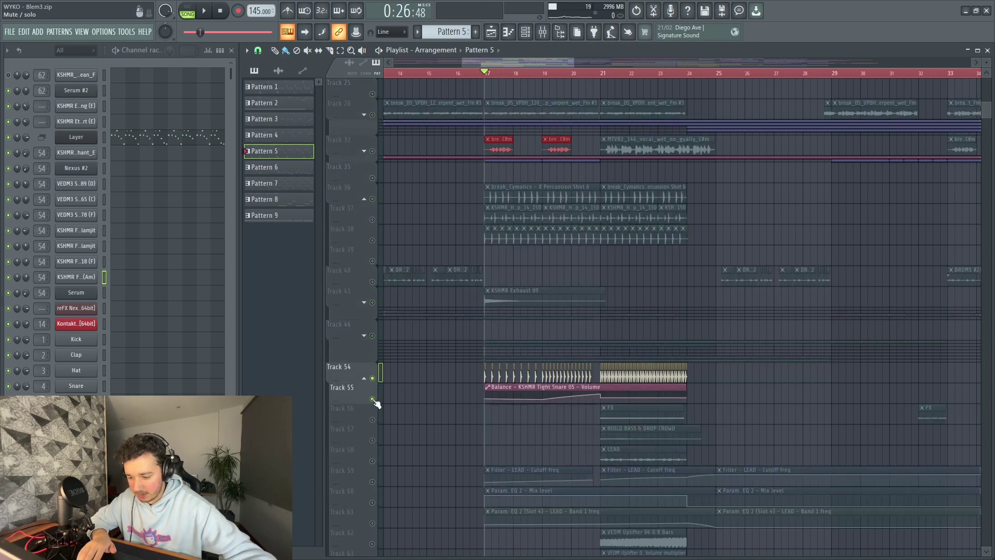
key(space)
- Unmute Tracks 56 to 61 of the build-up group while it plays
click(372, 440)
click(372, 461)
scroll(372, 456, down, 3)
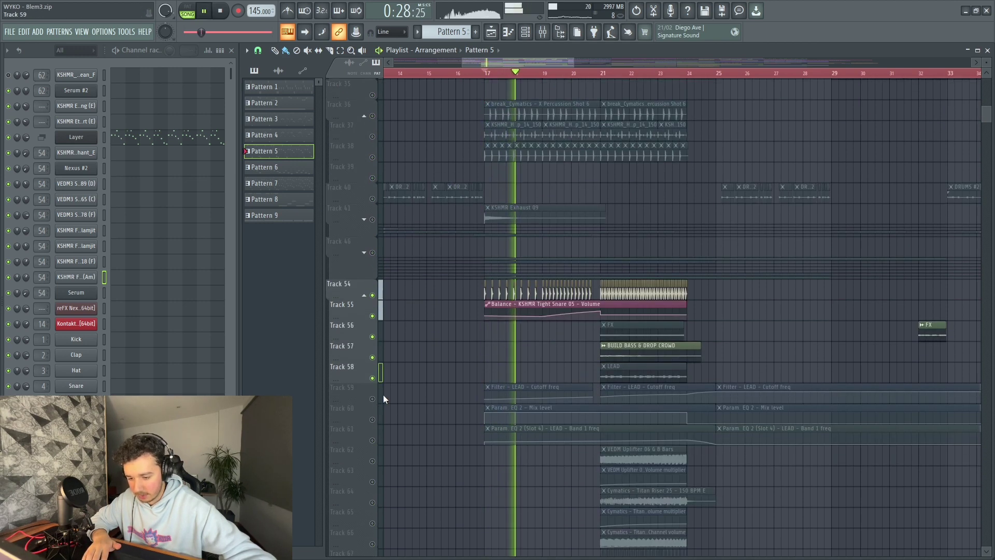
click(372, 398)
click(372, 419)
click(372, 440)
scroll(373, 440, down, 3)
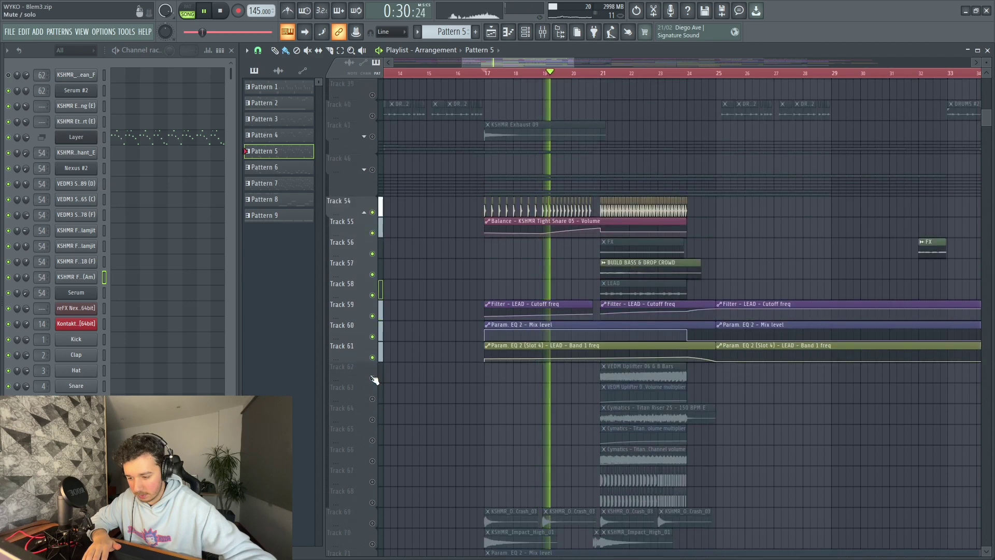
- Unmute the riser and uplifter Tracks 62 to 68 and listen to the build-up through to its end
click(372, 378)
click(372, 399)
click(372, 419)
click(372, 440)
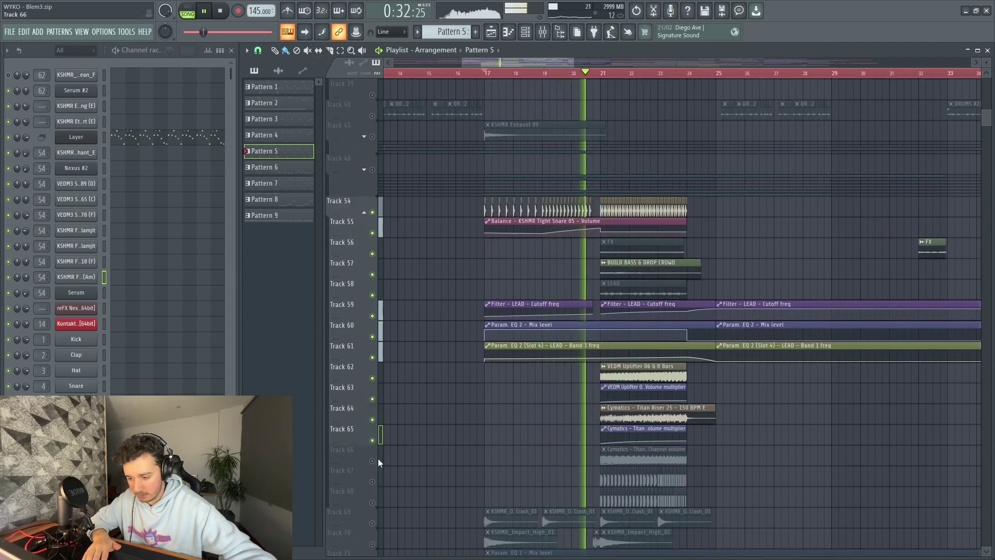
click(372, 460)
click(372, 481)
click(372, 502)
scroll(591, 349, up, 3)
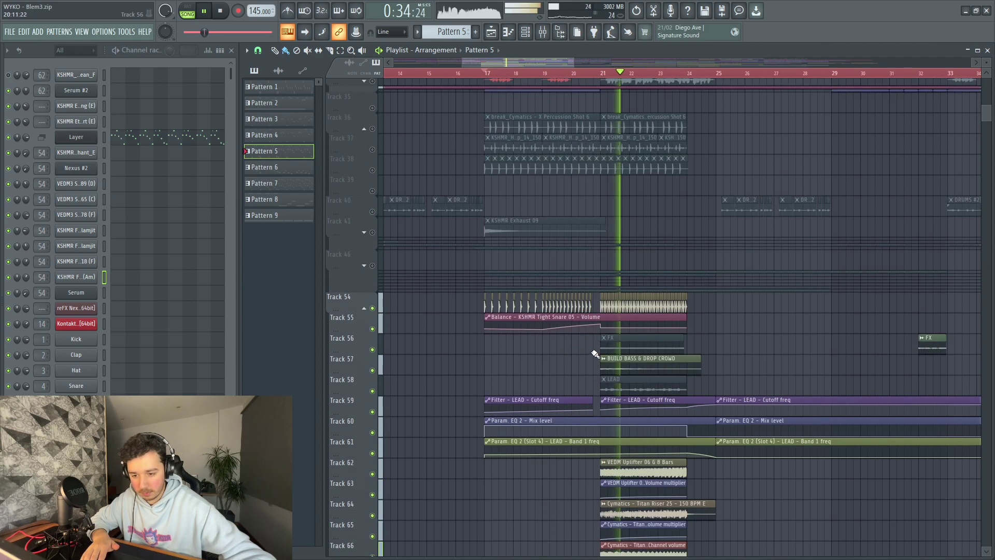
scroll(568, 347, down, 3)
scroll(568, 347, up, 10)
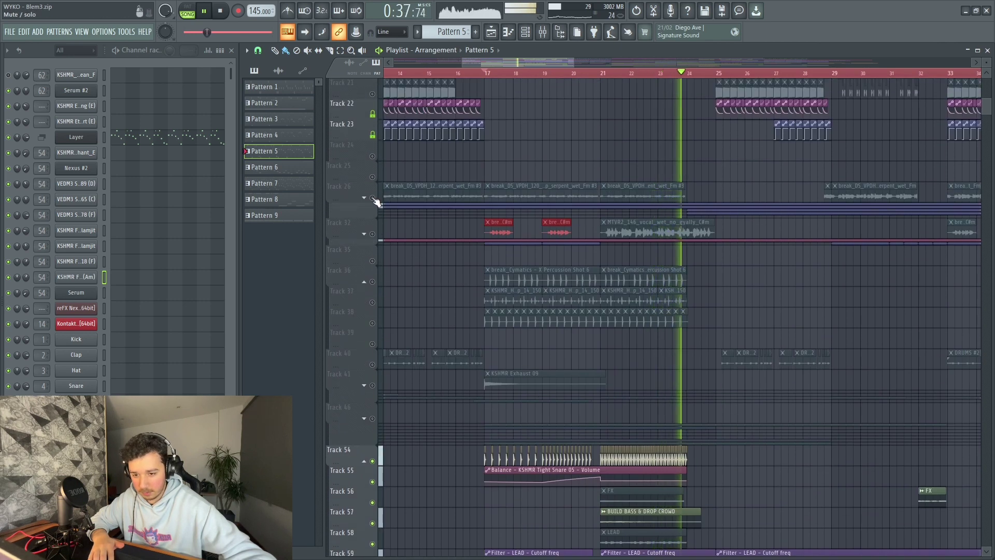
key(space)
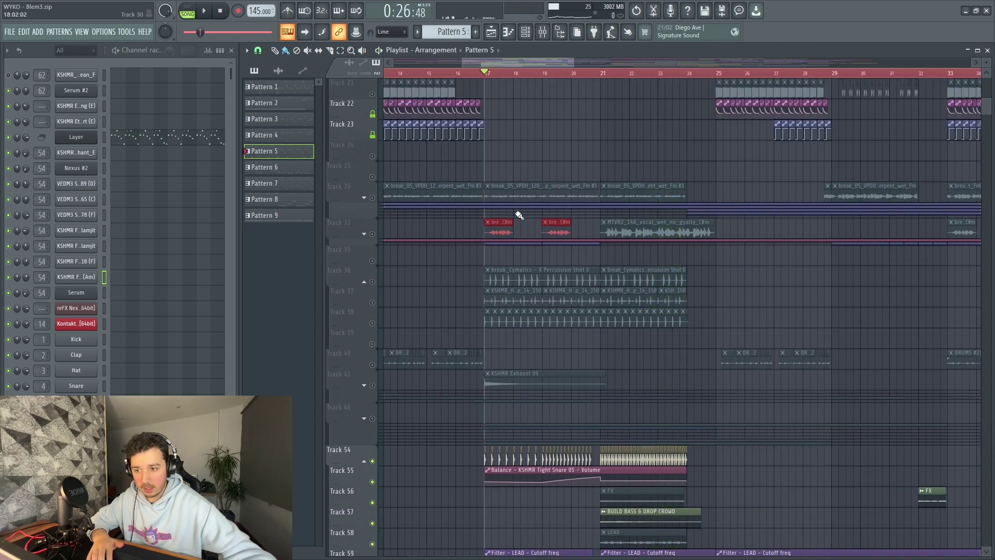
- Bring all tracks back from solo and set the playback position to the drop at bar 25
scroll(584, 305, up, 7)
ctrl+scroll(584, 306, down, 2)
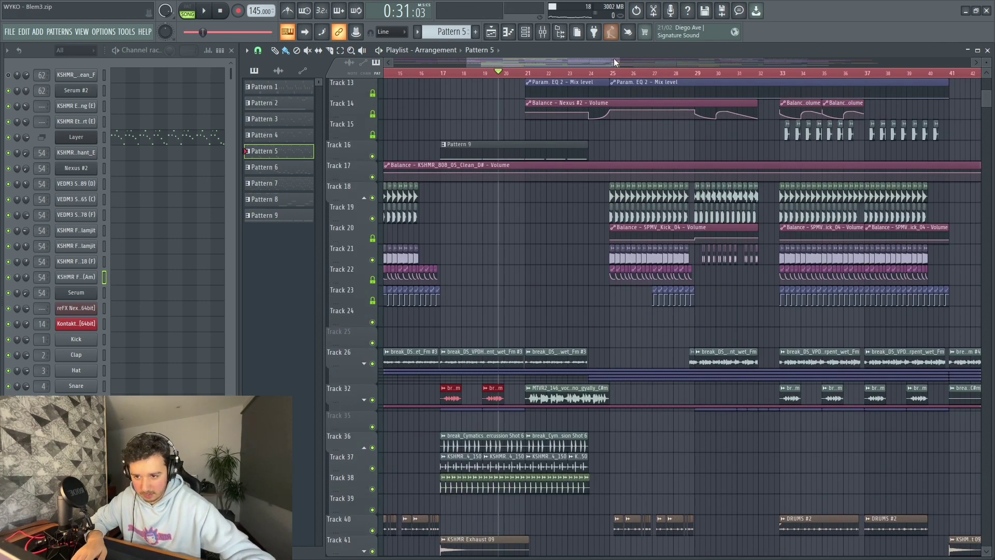
click(612, 73)
scroll(615, 72, up, 8)
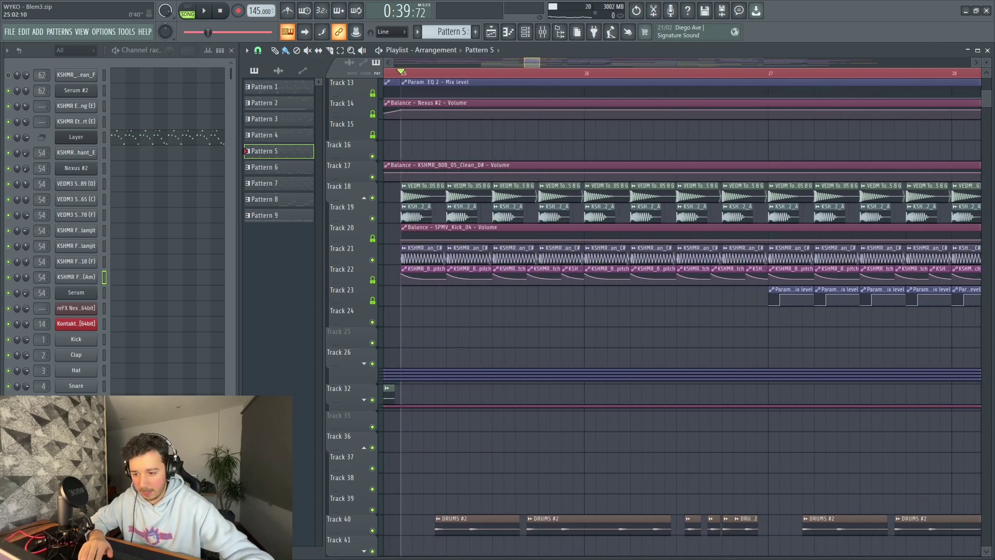
alt+scroll(409, 214, up, 3)
alt+scroll(409, 214, down, 1)
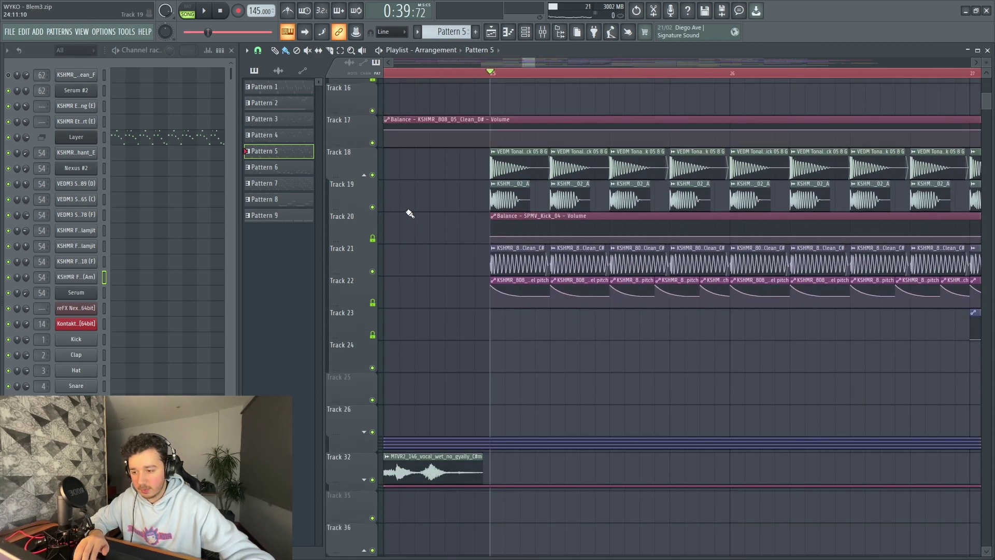
- Solo the layered kicks on Tracks 18 and 19 and play them from bar 25
right_click(373, 207)
click(372, 175)
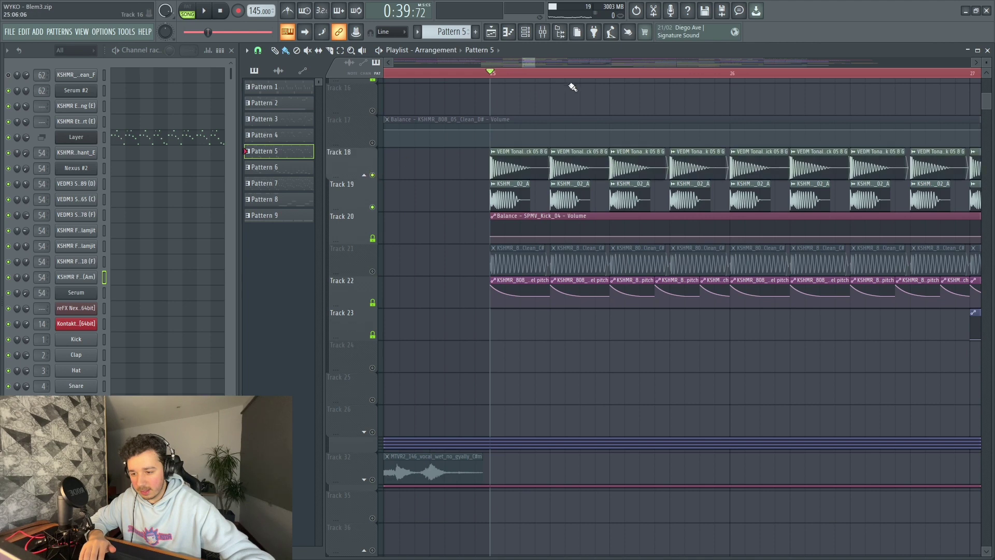
scroll(570, 78, down, 4)
key(space)
scroll(518, 73, down, 1)
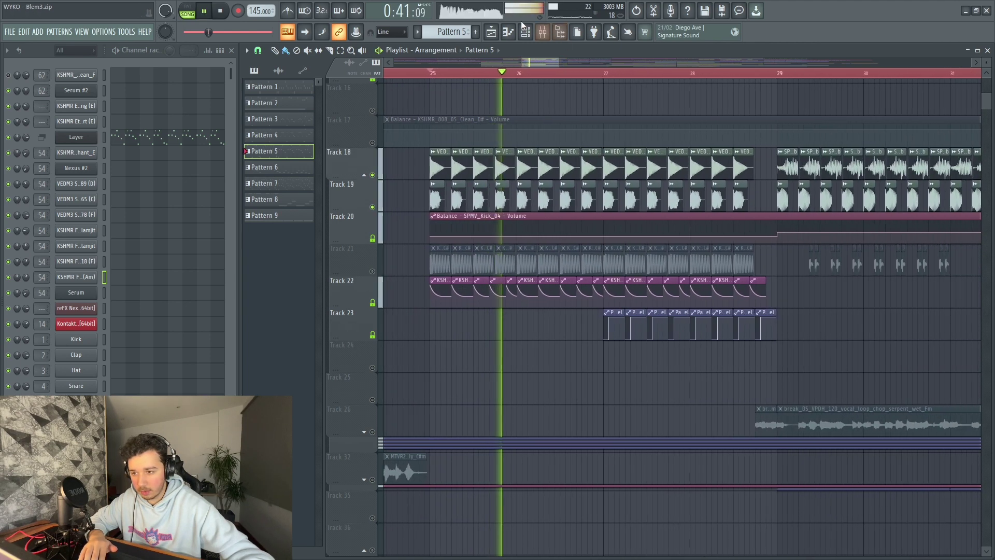
scroll(684, 72, down, 1)
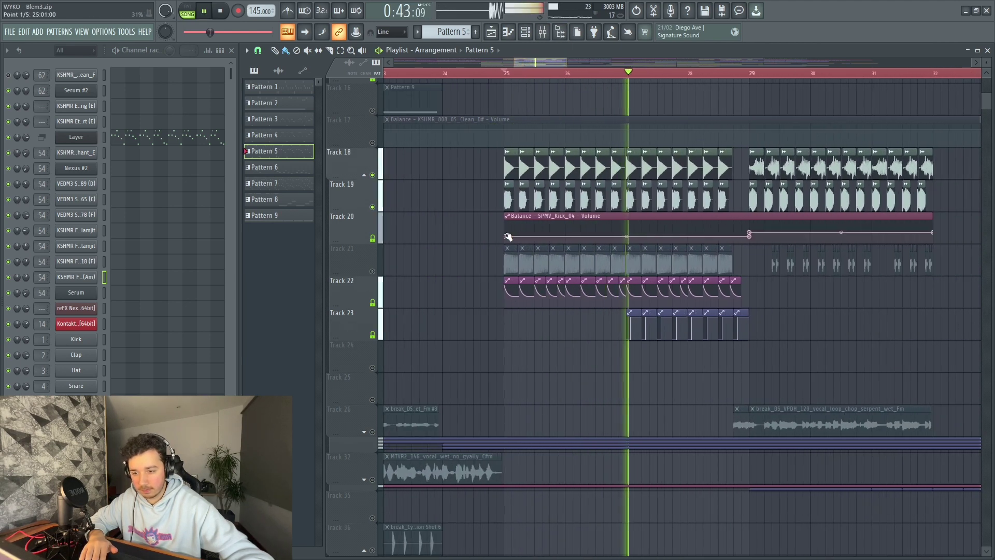
key(space)
- Solo the KSHMR 808 bass on Track 21 and audition it from bar 25
right_click(373, 271)
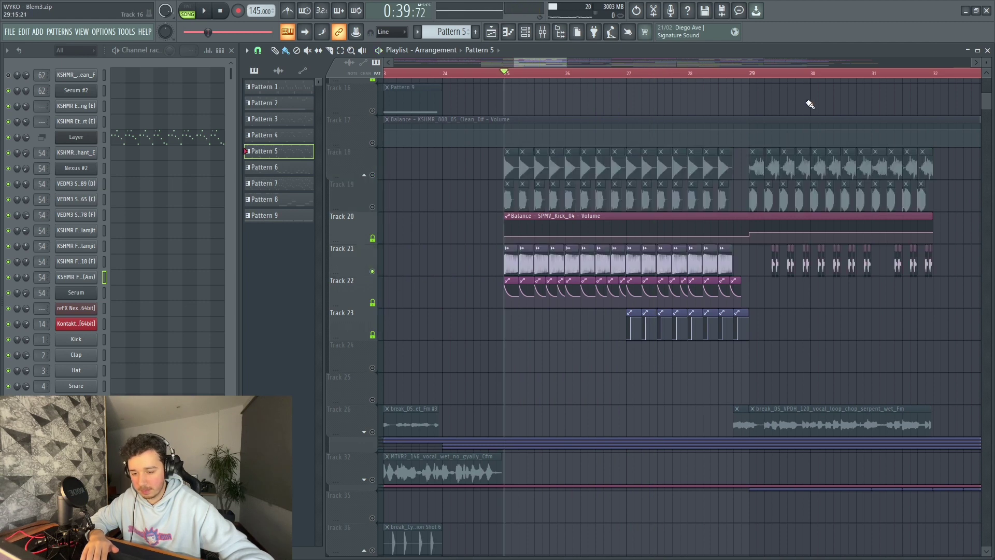
key(space)
scroll(569, 73, up, 3)
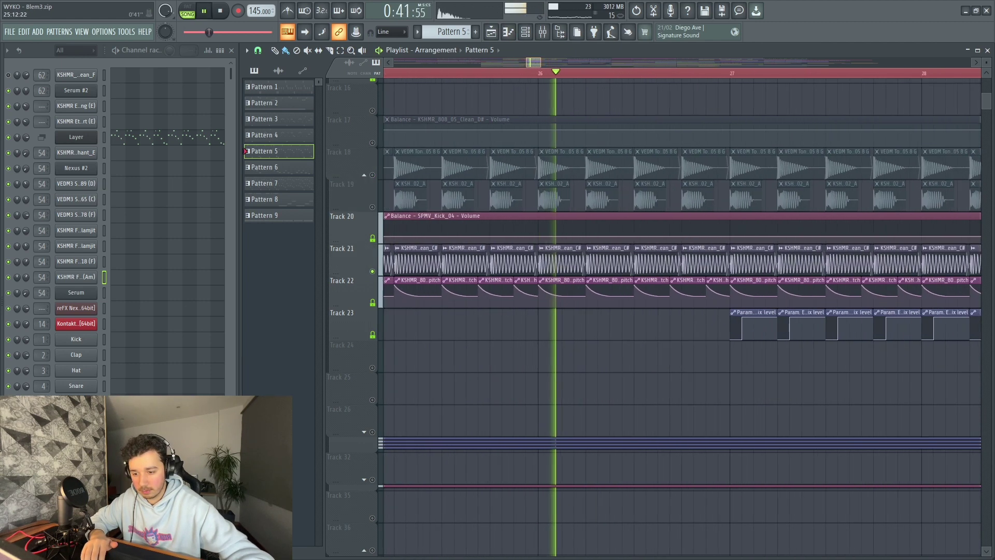
scroll(570, 72, down, 3)
key(space)
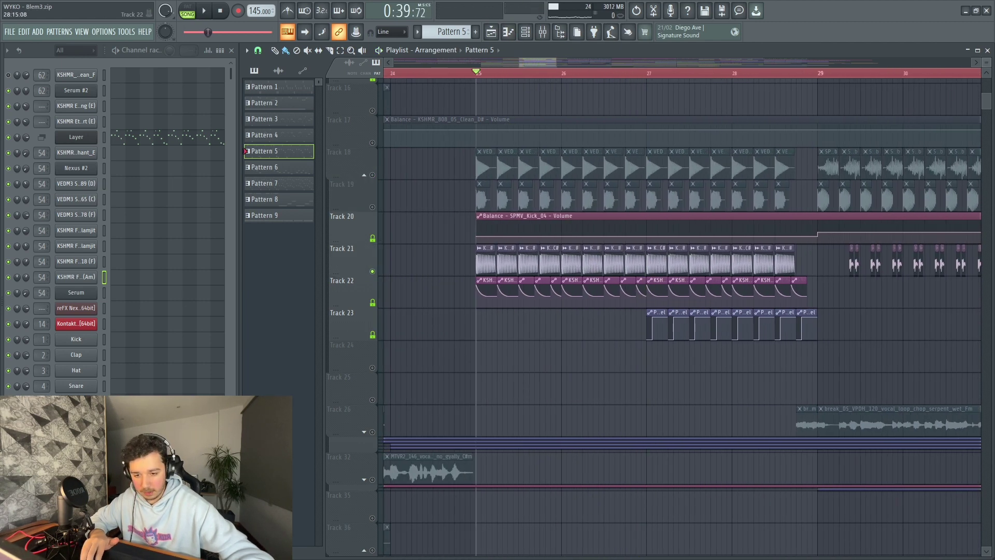
- Inspect the 808 clips and their channel pitch automation at bar 25, and select the second 808 clip on Track 21
scroll(679, 310, down, 1)
scroll(604, 73, up, 2)
scroll(604, 73, down, 3)
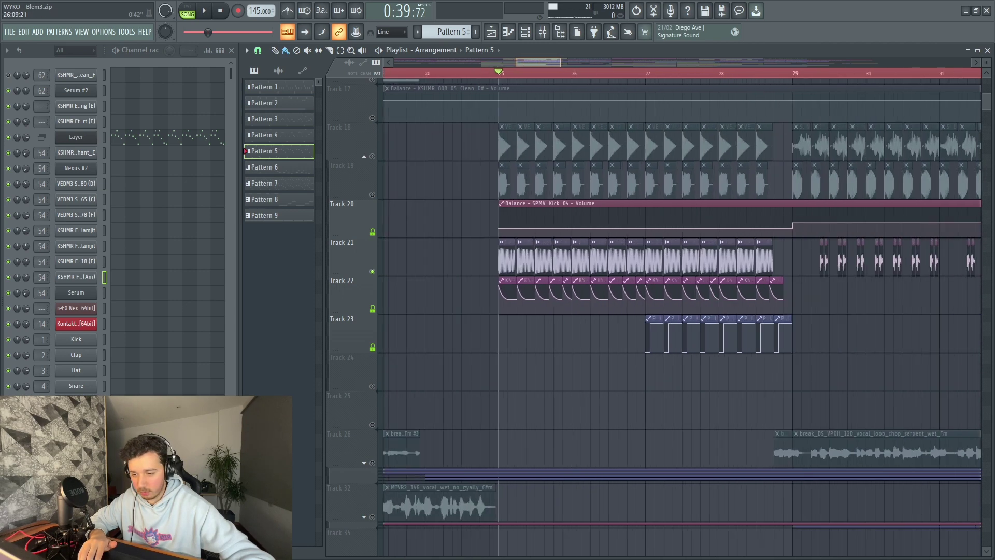
scroll(497, 263, up, 5)
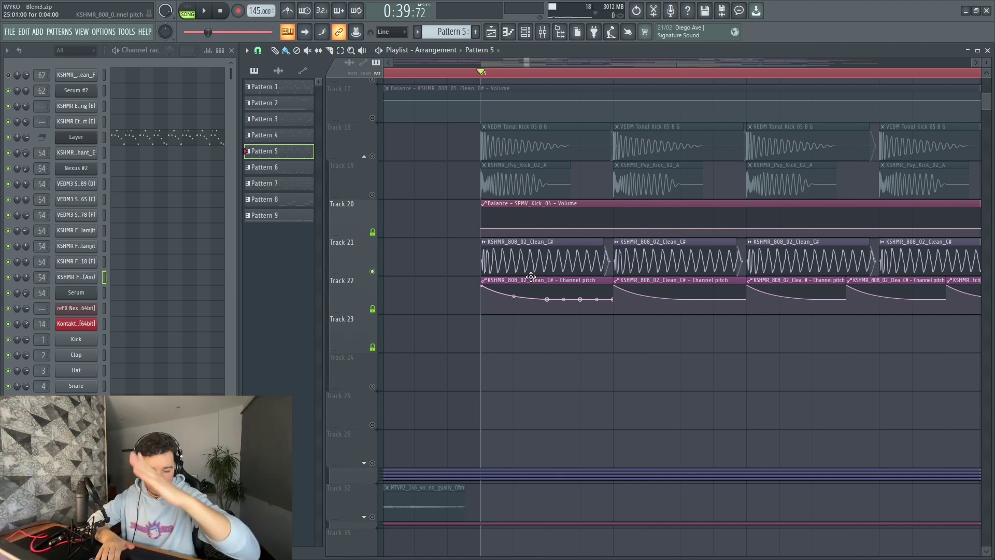
drag(513, 254, 714, 273)
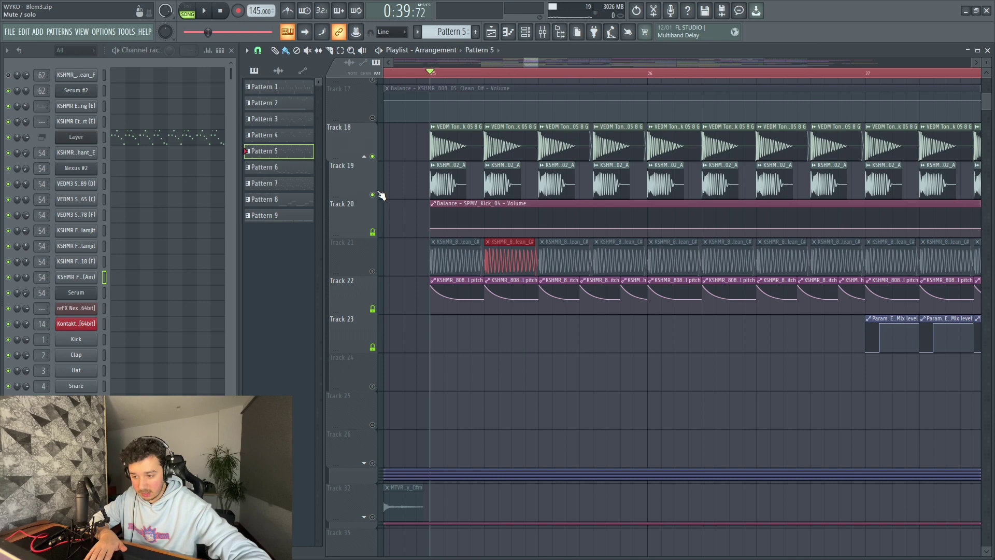
- Audition the kick layers on Track 19 and Track 18 in solo, one at a time
right_click(372, 195)
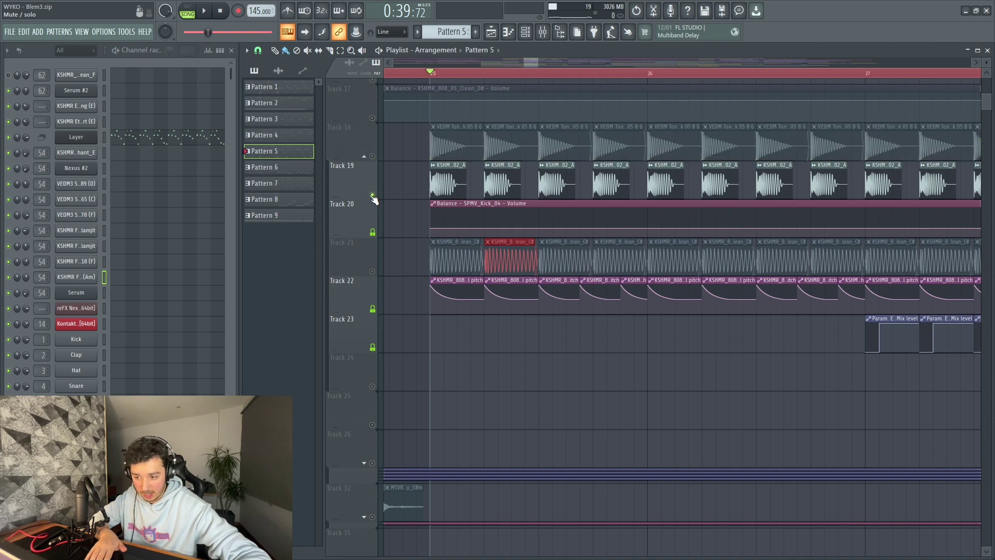
key(space)
key(space)
right_click(372, 157)
key(space)
- View the audio clip settings of the first KSHMR_808_02_Clean_C# clip on Track 21 and close them
double_click(456, 145)
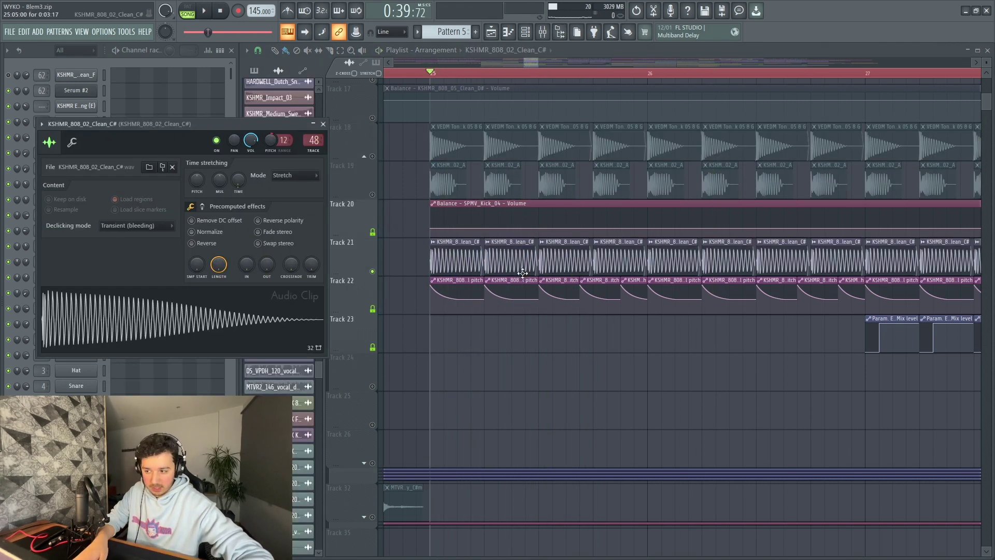
click(456, 257)
click(323, 124)
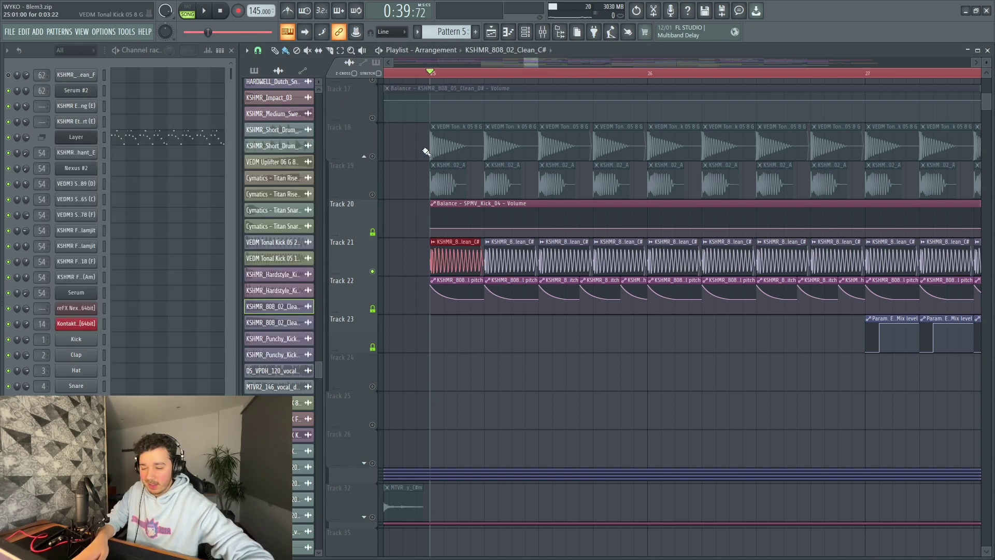
- Unmute Tracks 18 and 19 and box-select the first kick and 808 hit at bar 25 across Tracks 18 to 22
click(373, 194)
click(373, 156)
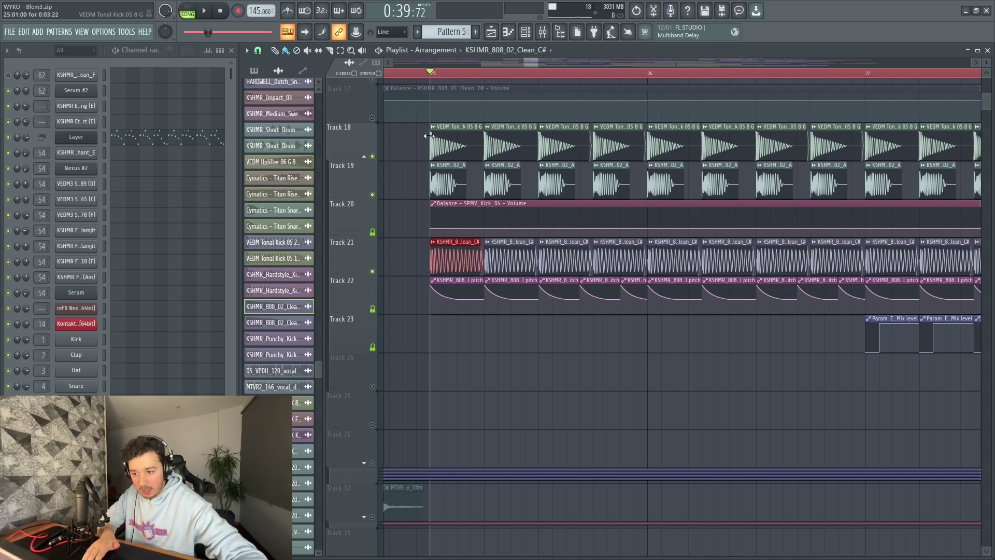
drag(430, 130, 485, 310)
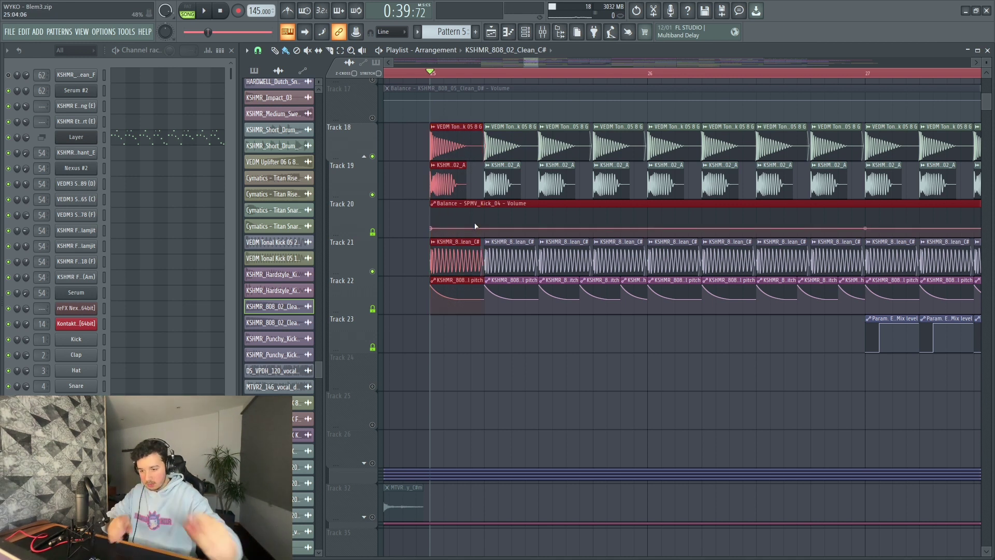
drag(481, 248, 461, 254)
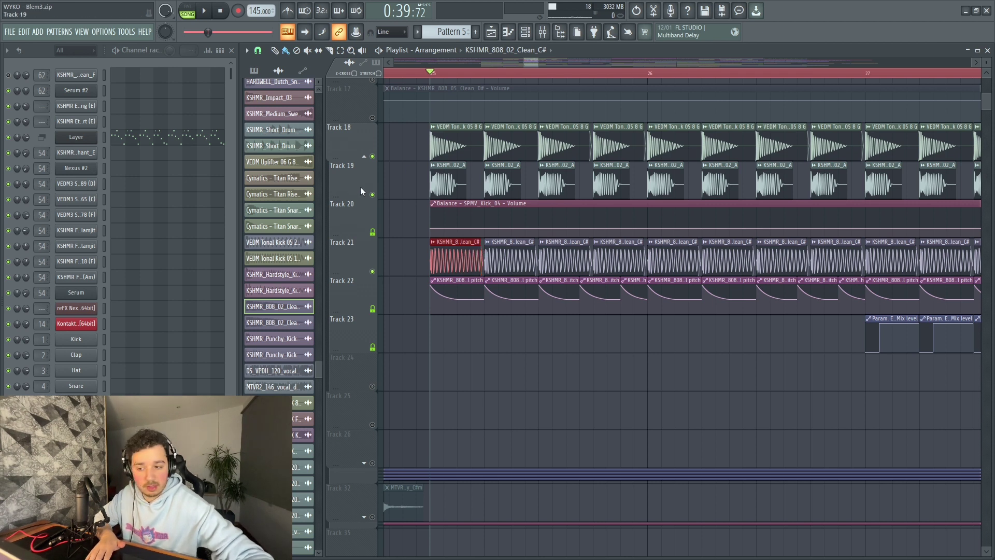
- Solo Track 21 again and play the 808 line with its pitch automation repeatedly from bar 25
right_click(373, 272)
key(space)
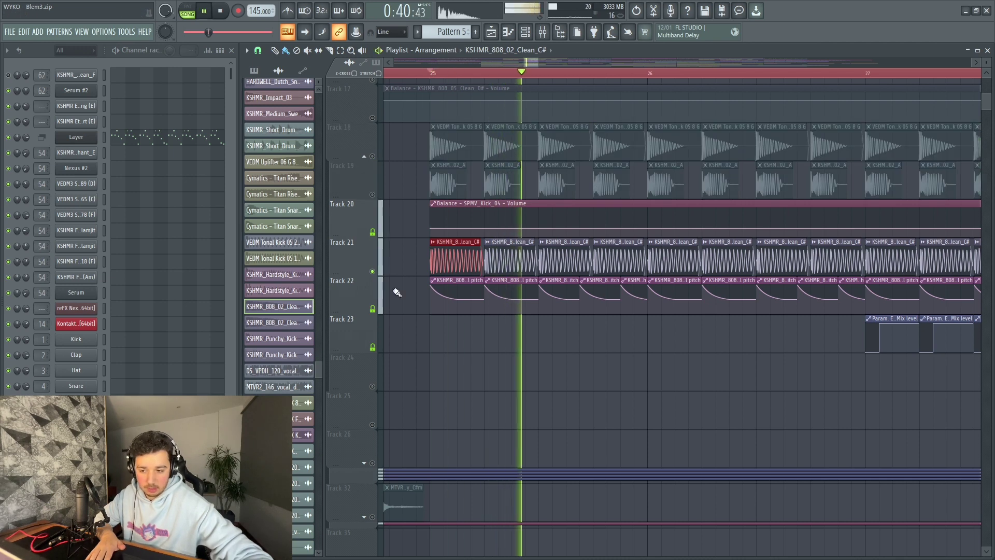
key(space)
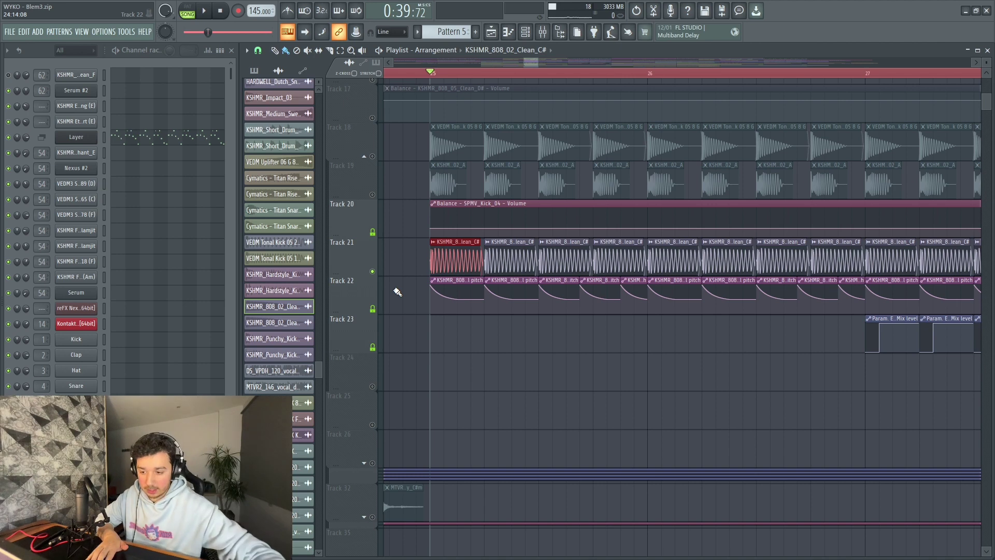
key(space)
key(space)
scroll(420, 180, down, 3)
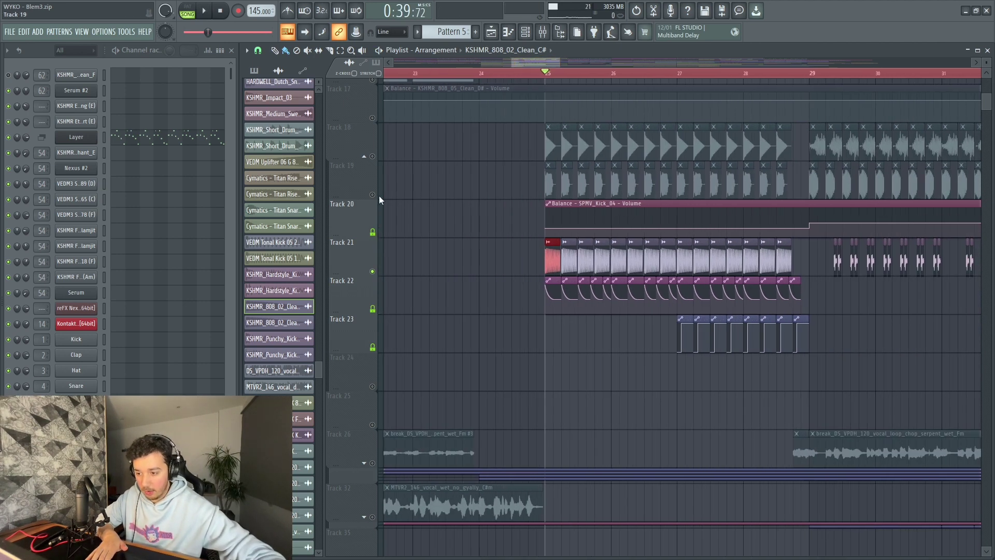
- Solo the DRUMS #2 loop on Track 40 and play it from bar 25
scroll(375, 269, down, 8)
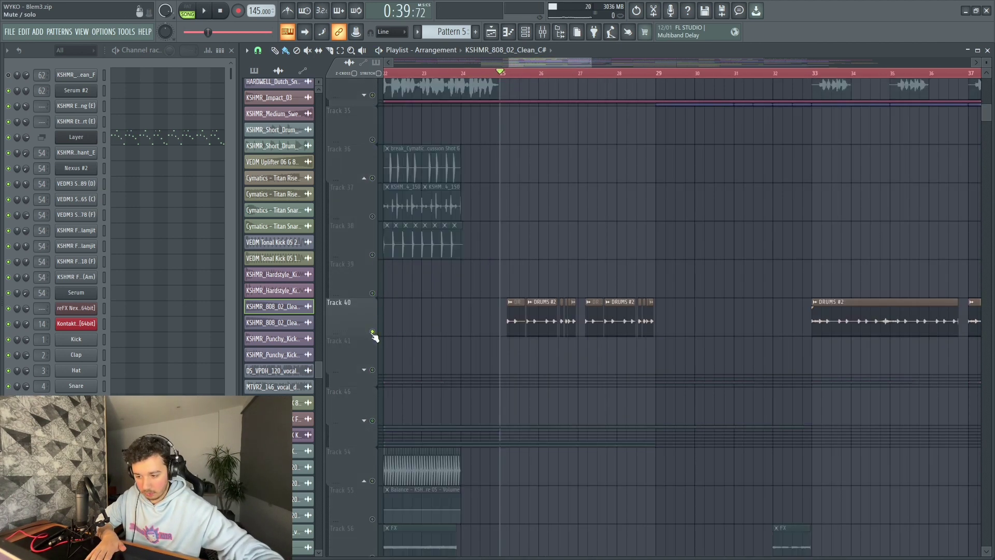
key(space)
scroll(570, 327, up, 8)
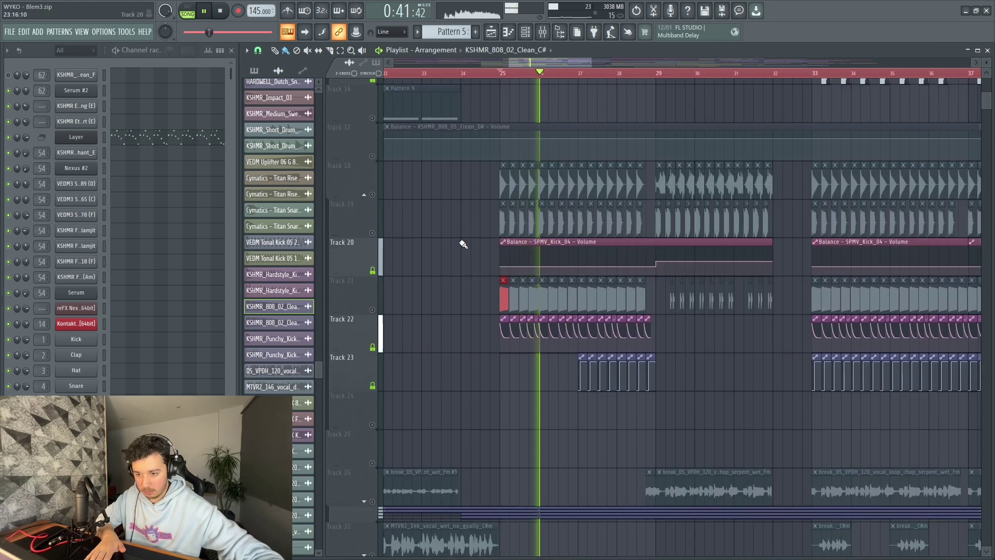
- Solo the Pattern 5 lead on Track 10 and play it with its reverb automation from bar 25
scroll(477, 296, up, 8)
scroll(359, 281, up, 4)
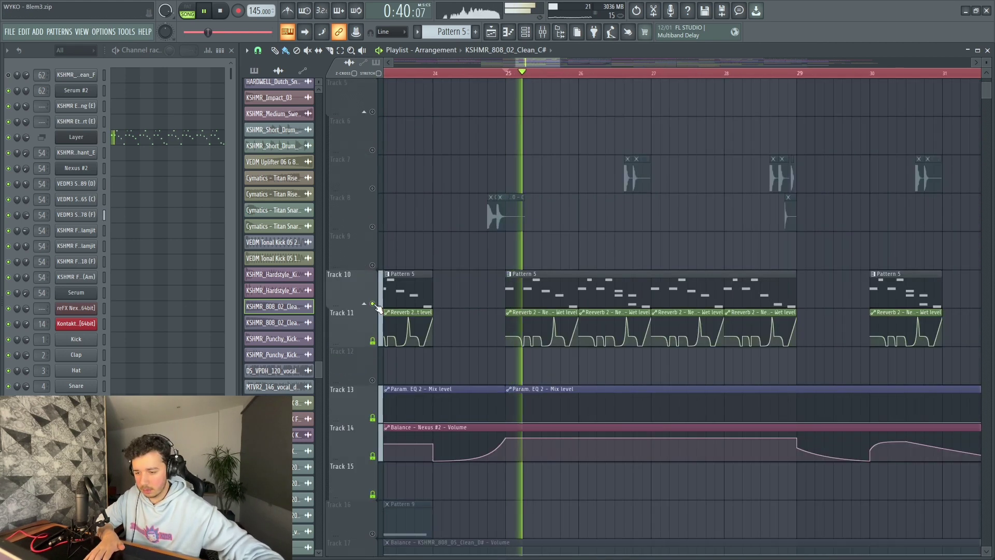
scroll(643, 151, down, 3)
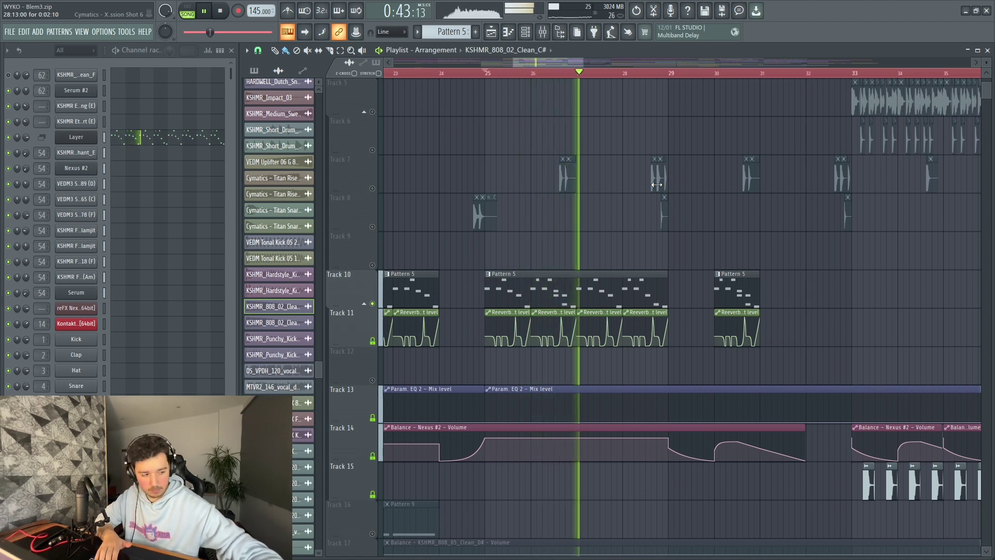
key(space)
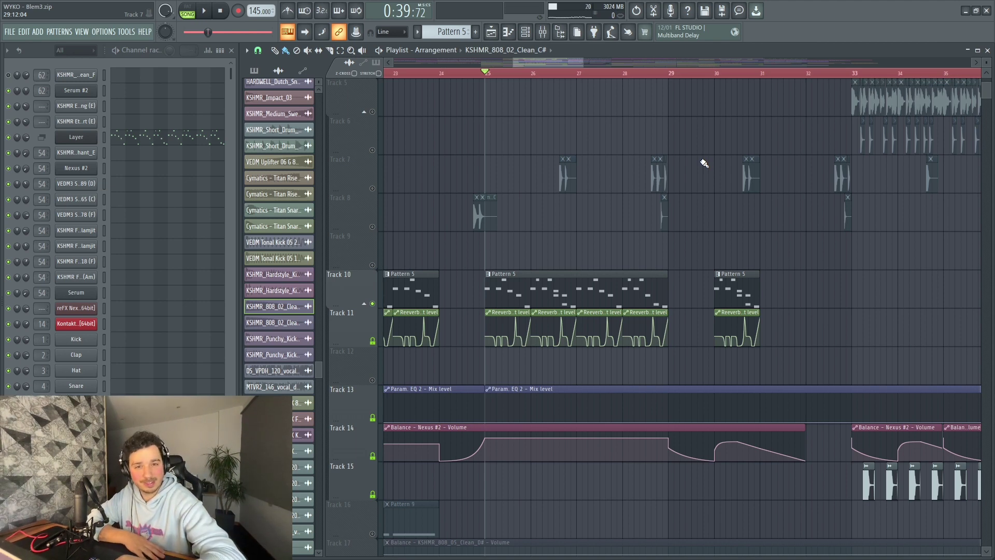
- Audition the lead's layered channels one by one, from the KSHMR flutes and VEDM3 plucks to Nexus #2 and the elephant sample, and close the last
click(89, 230)
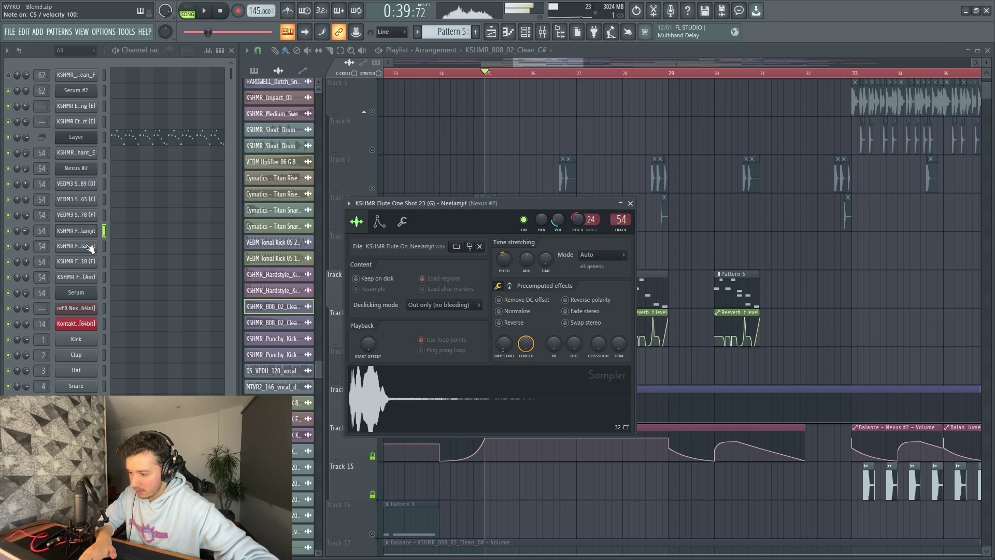
click(87, 278)
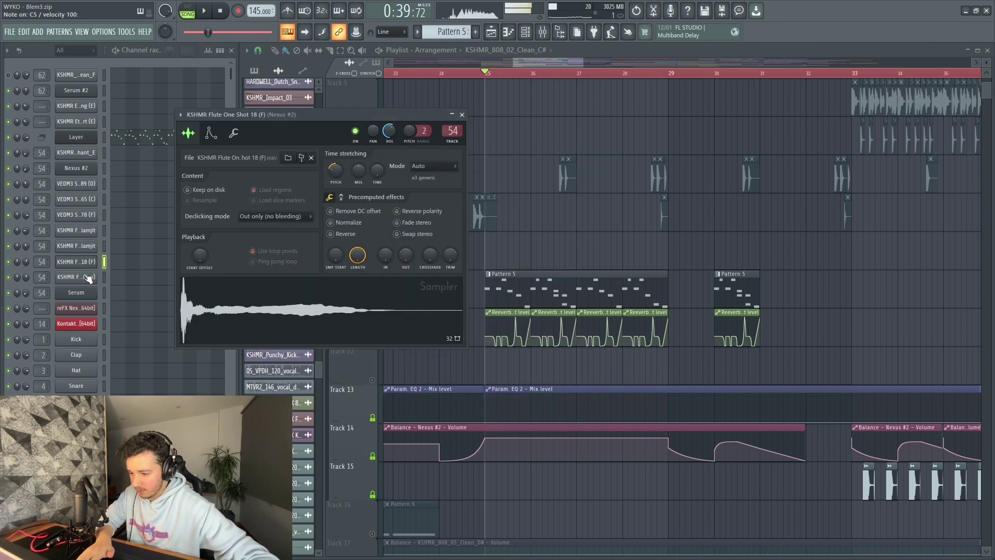
click(82, 200)
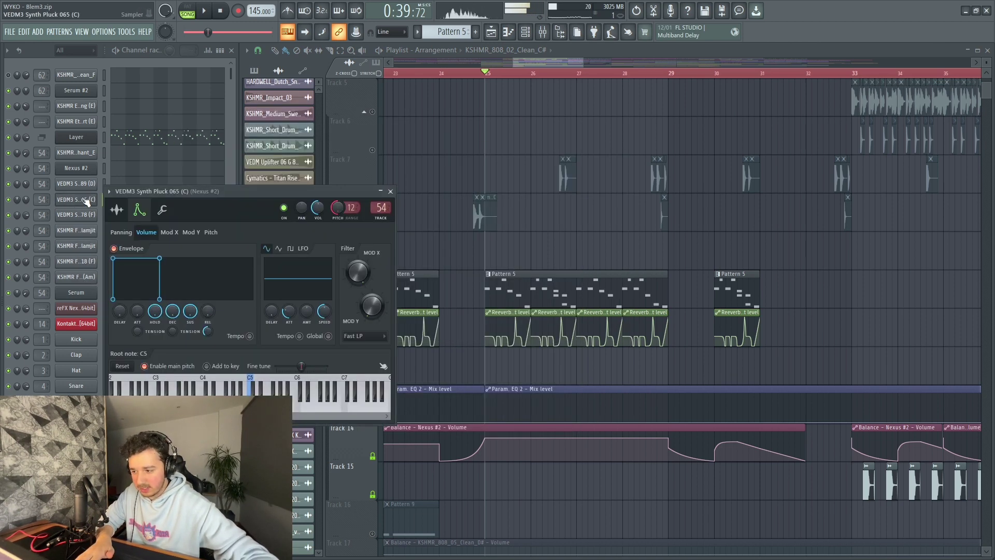
click(85, 184)
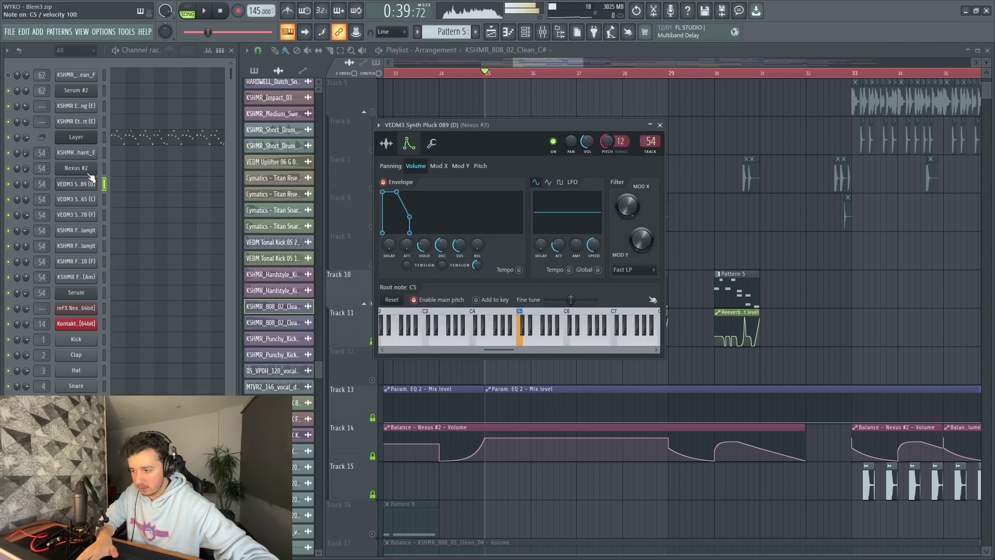
click(93, 168)
click(98, 153)
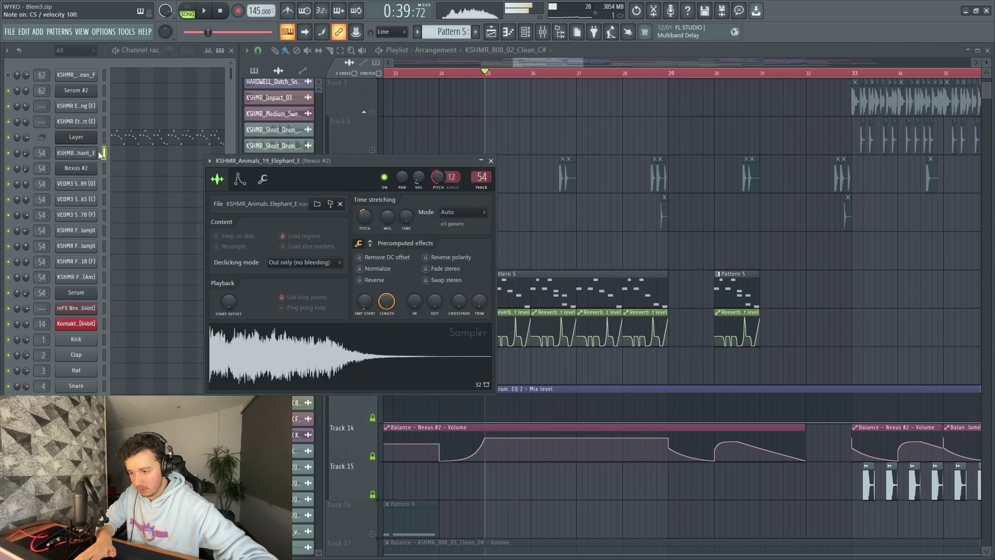
click(490, 160)
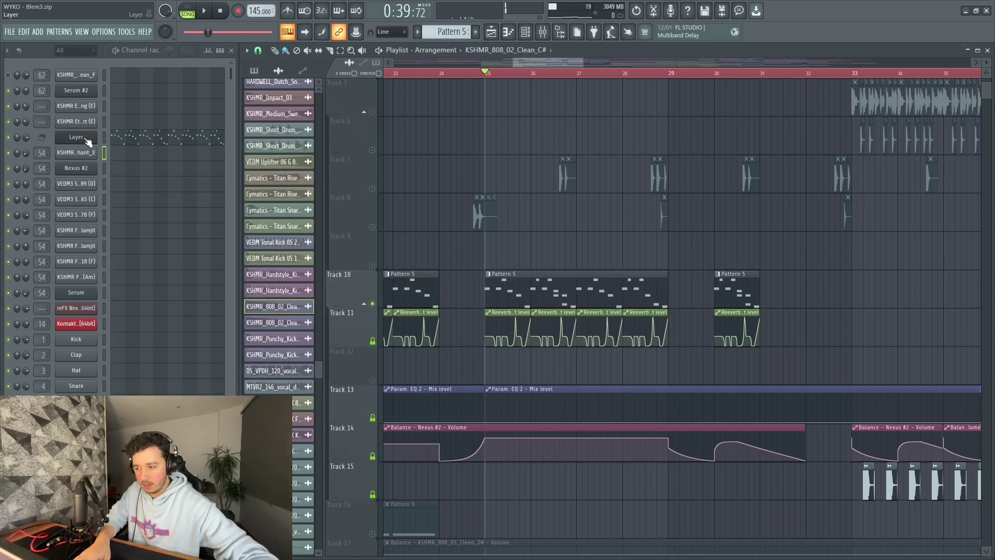
- Play the combined layered lead on Track 10 in solo from bar 25
key(z)
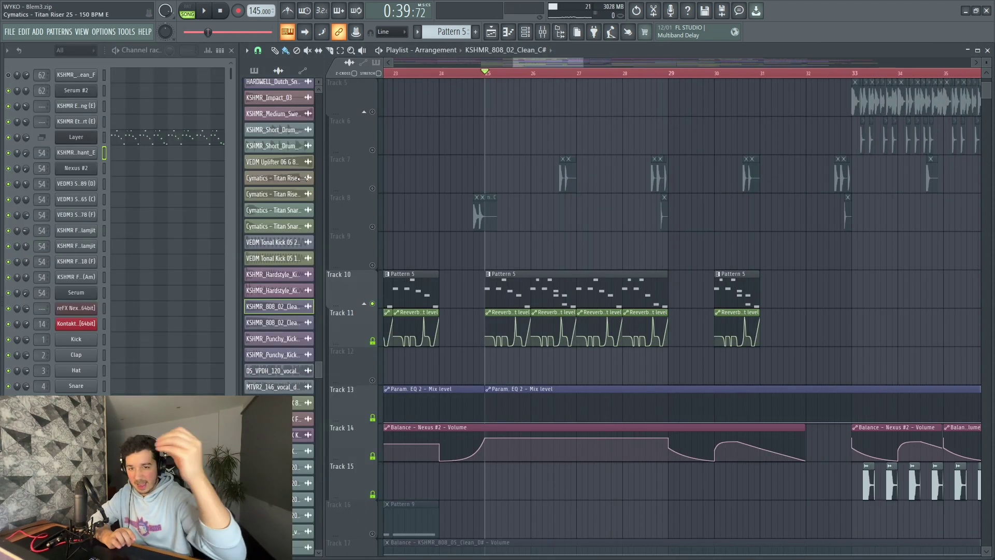
key(space)
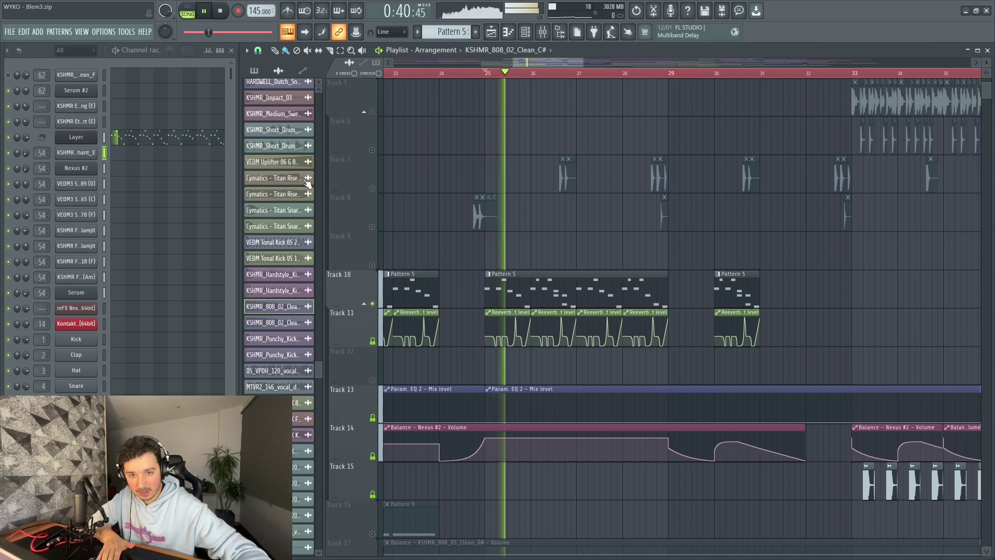
scroll(544, 75, down, 2)
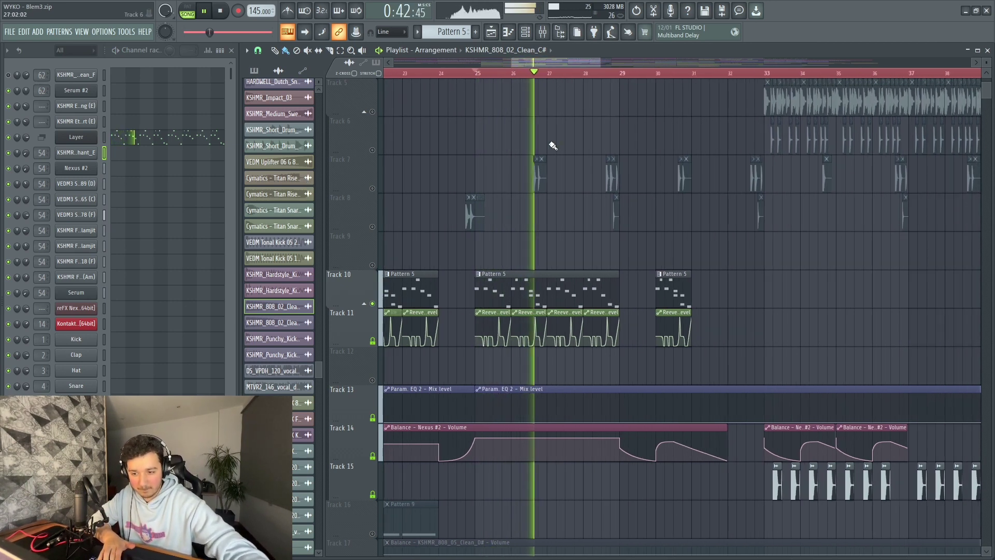
key(space)
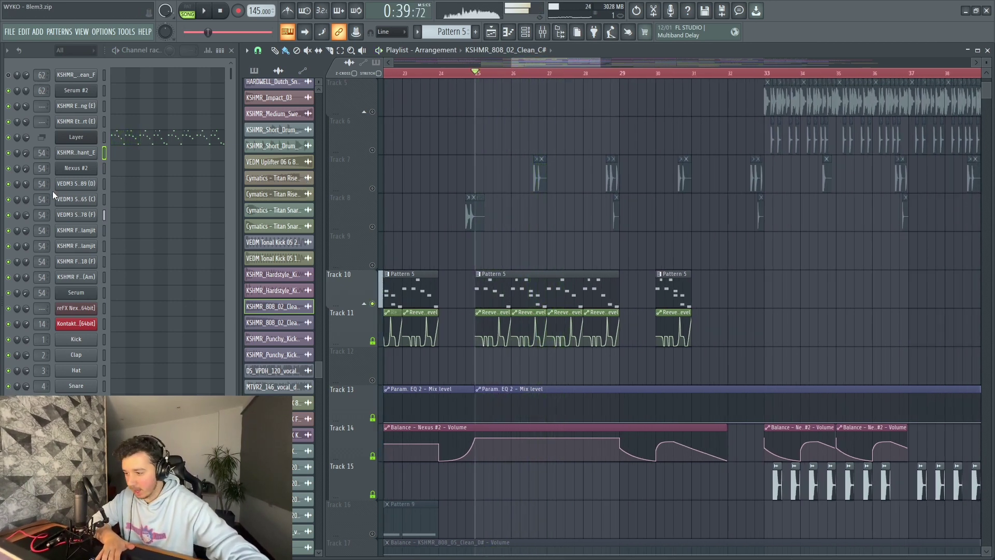
- Show the Nexus #2 mixer track and play the lead repeatedly to compare it with and without its effects
double_click(41, 185)
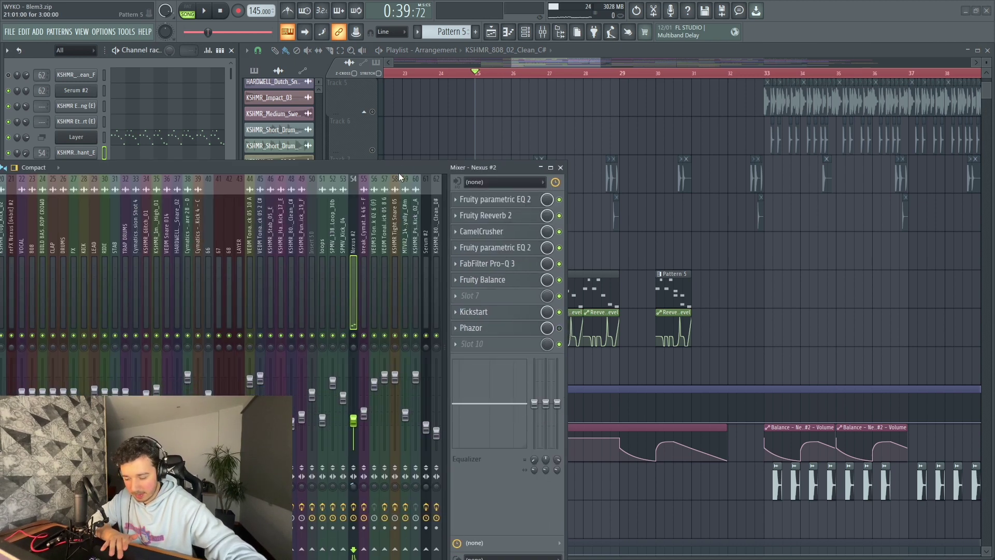
key(space)
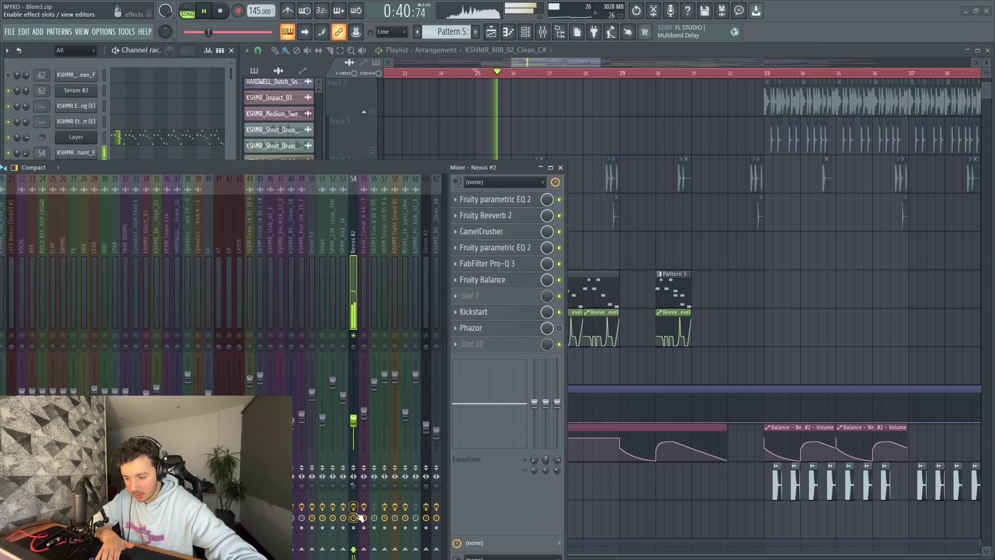
key(space)
key(space)
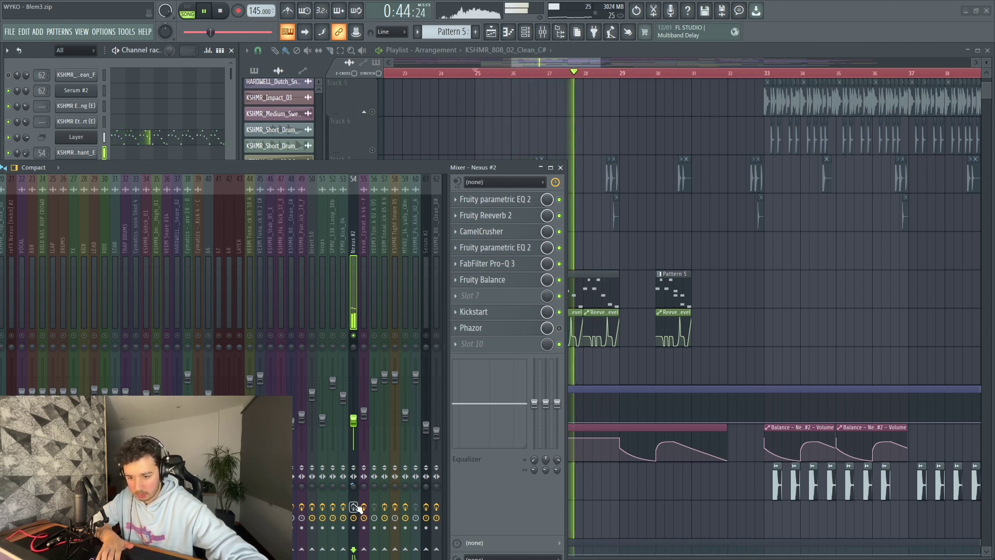
key(space)
key(space)
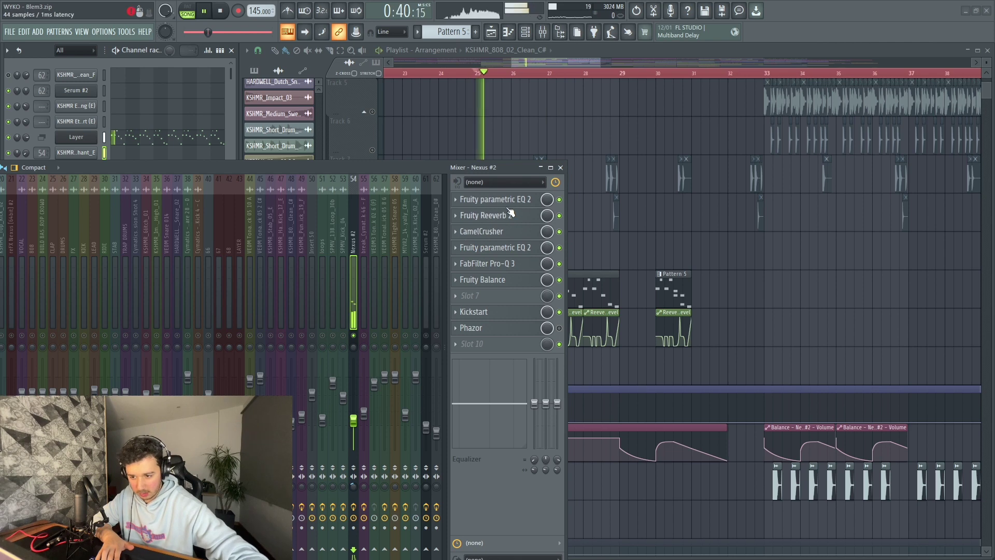
key(space)
- Examine the lead's Fruity Reeverb 2, Fruity parametric EQ 2 and FabFilter Pro-Q 3 settings during playback and close the EQ windows
click(503, 216)
click(495, 247)
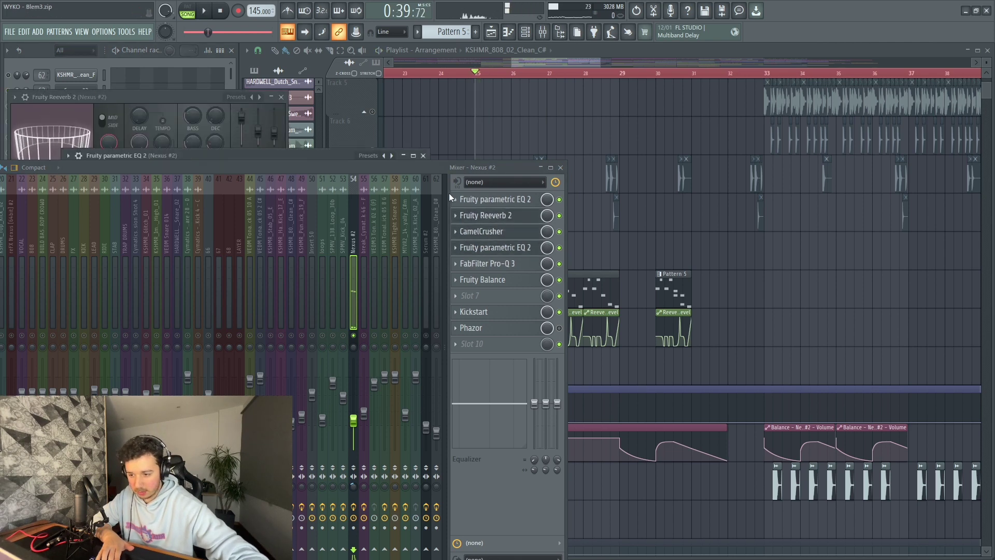
drag(428, 169, 416, 341)
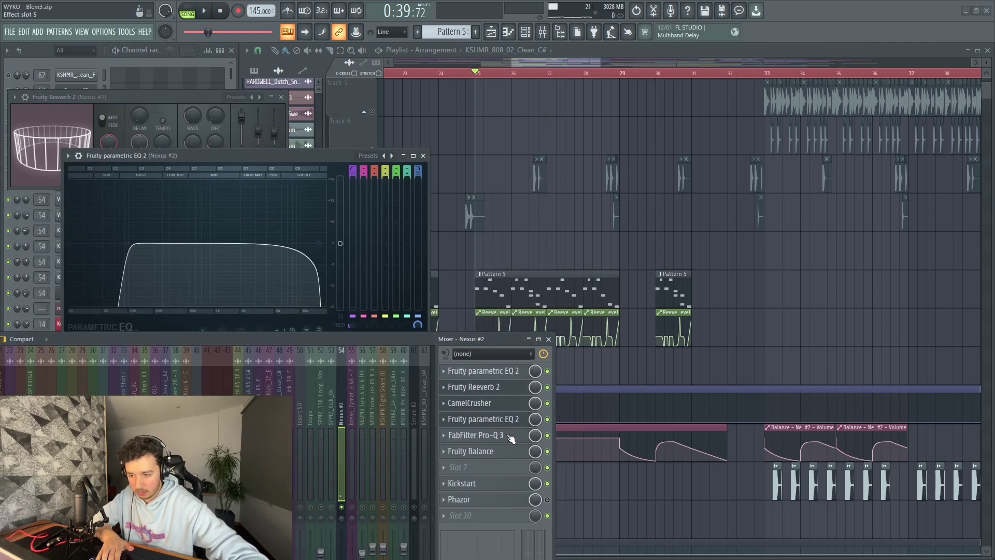
click(476, 435)
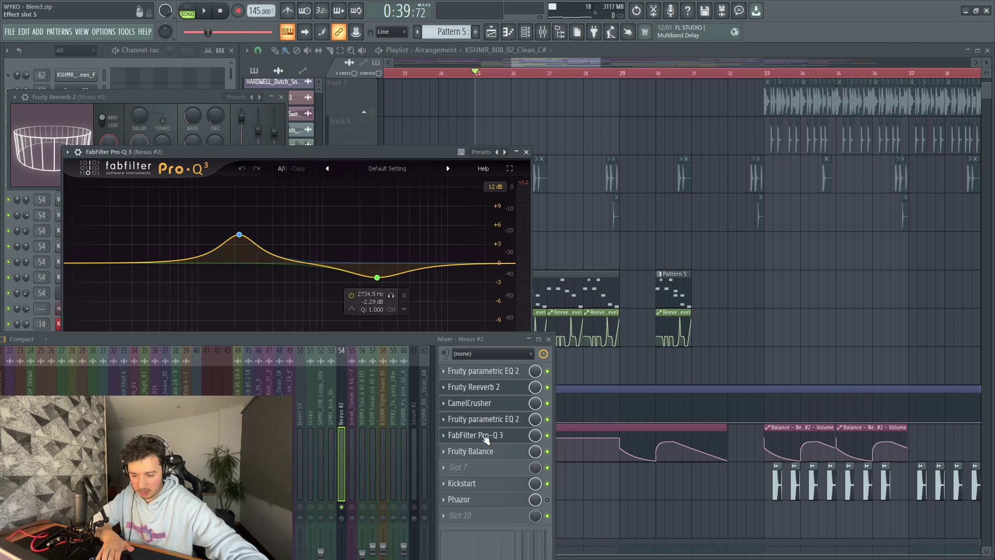
key(space)
key(space)
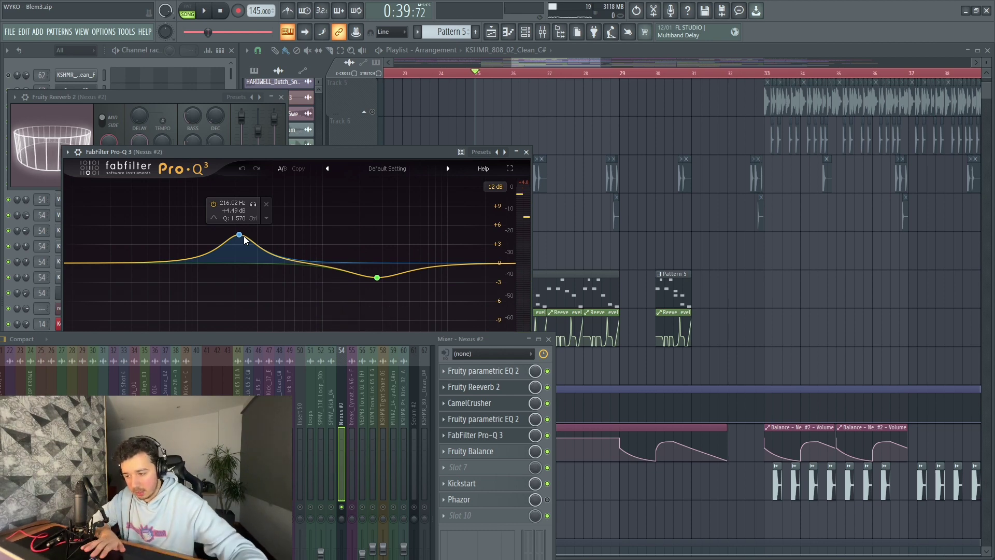
key(space)
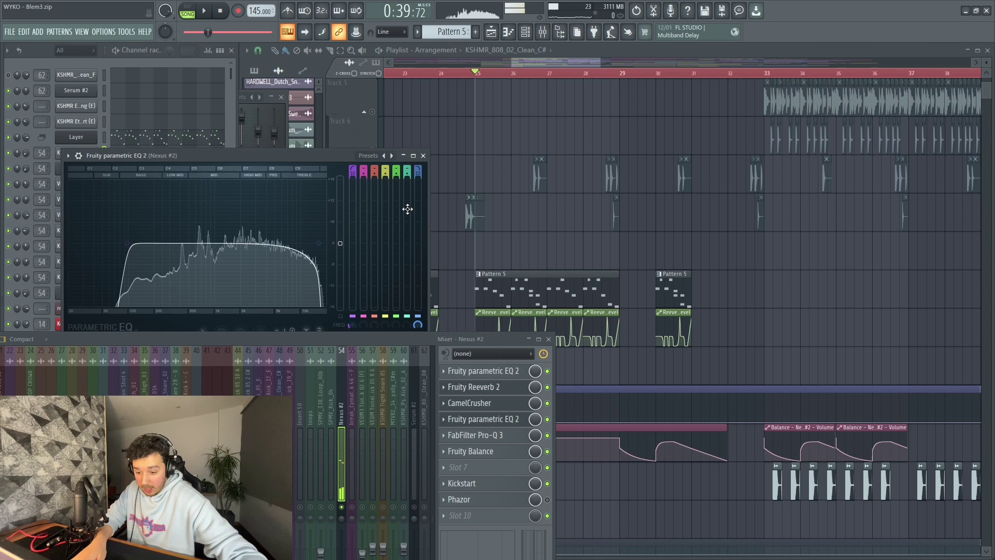
key(Escape)
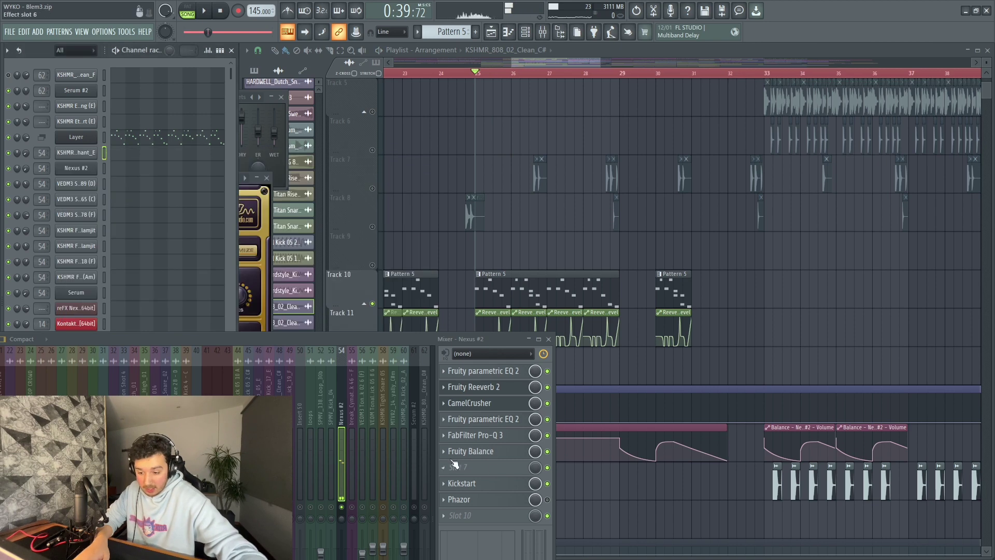
- Move the mixer clear of the playlist and open the Fruity Balance effect on the Nexus #2 track
drag(399, 340, 123, 254)
click(215, 366)
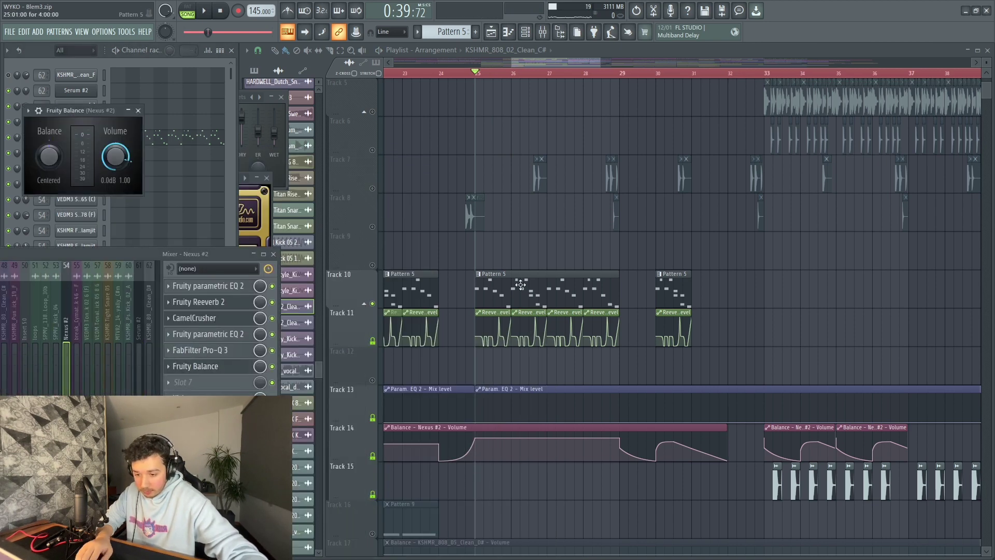
scroll(358, 239, down, 4)
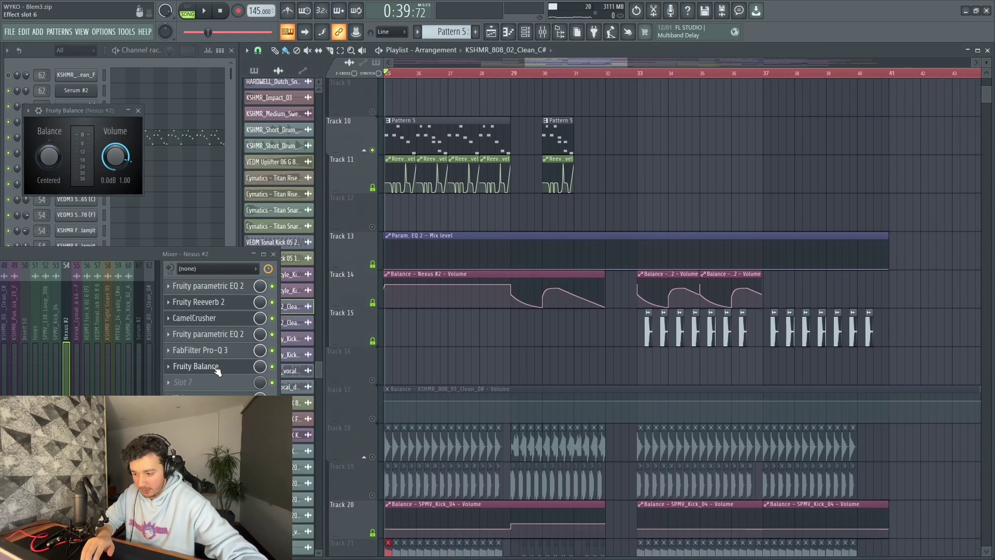
- Unsolo the lead and play all tracks from bar 29 to check how the volume automation drives Fruity Balance
click(373, 456)
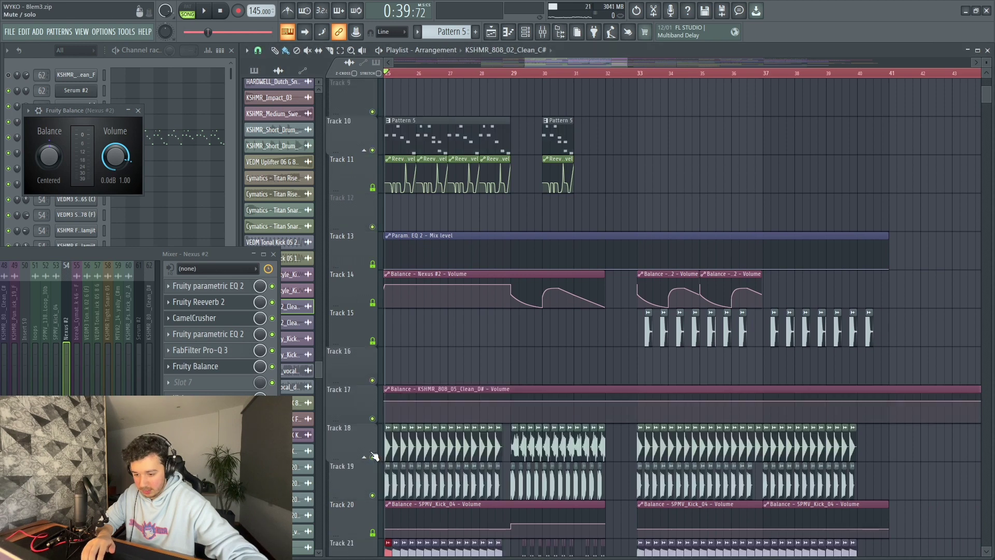
click(521, 73)
scroll(518, 213, down, 3)
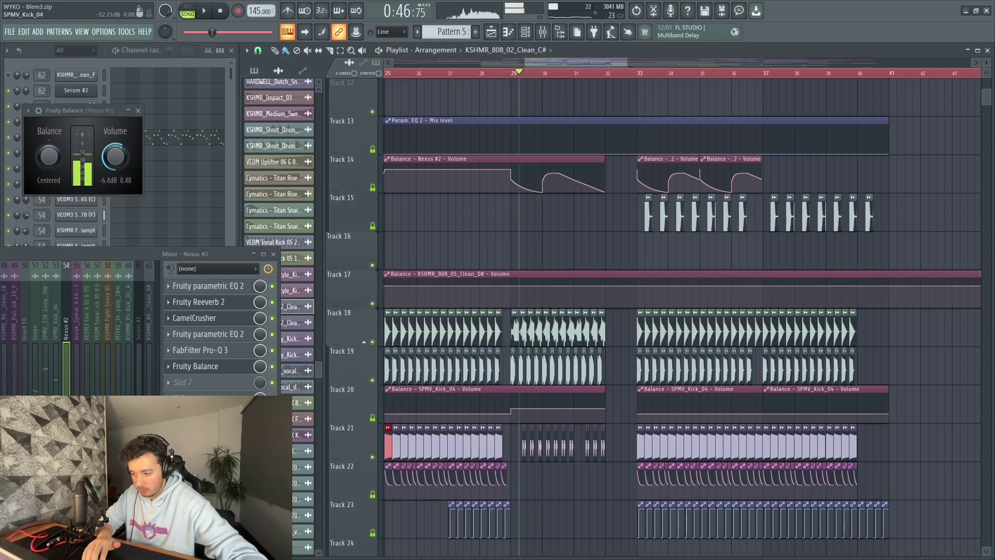
scroll(563, 228, up, 4)
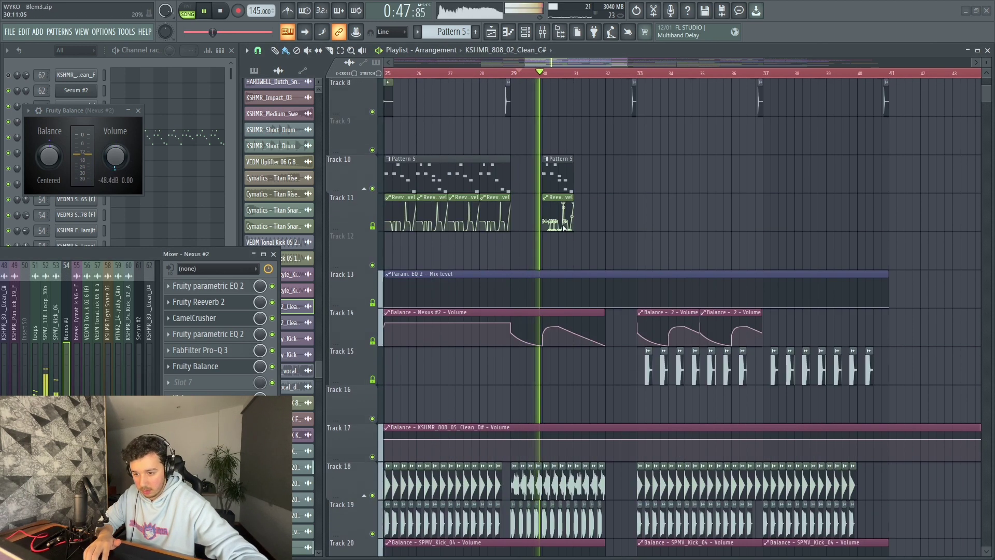
key(space)
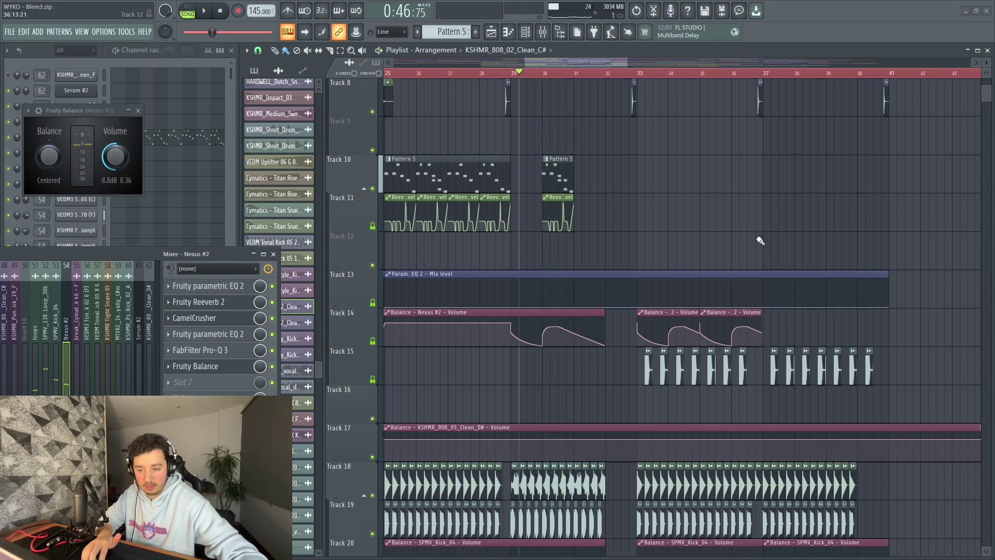
- Box-select the Balance - Nexus #2 - Volume automation clip on Track 14 and look over the surrounding arrangement
click(483, 342)
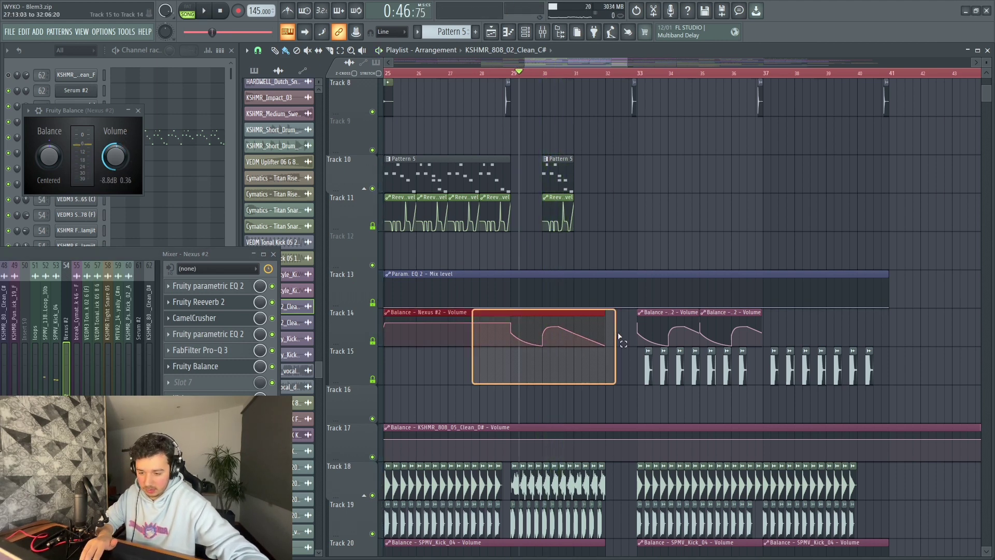
drag(144, 247, 365, 226)
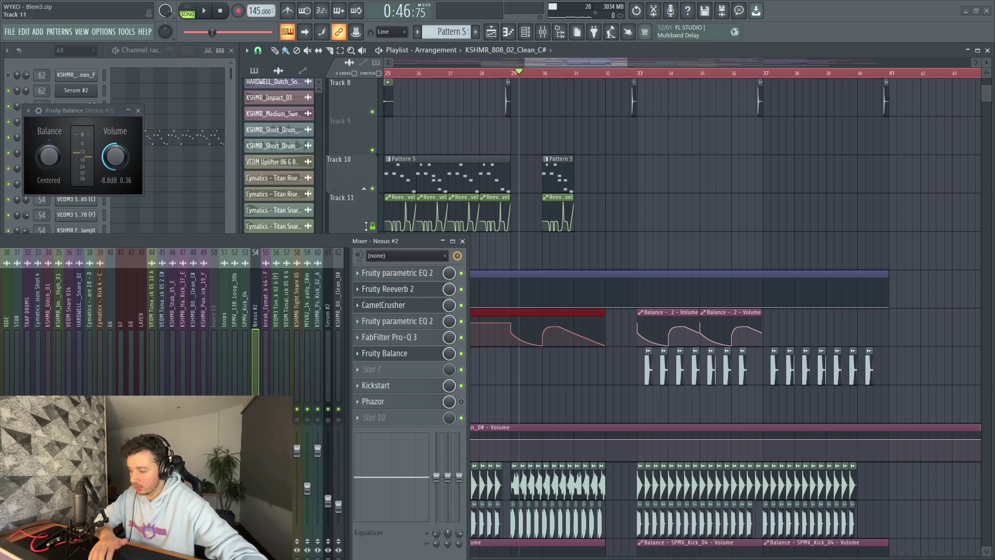
scroll(596, 63, down, 3)
scroll(549, 98, up, 4)
scroll(561, 140, down, 1)
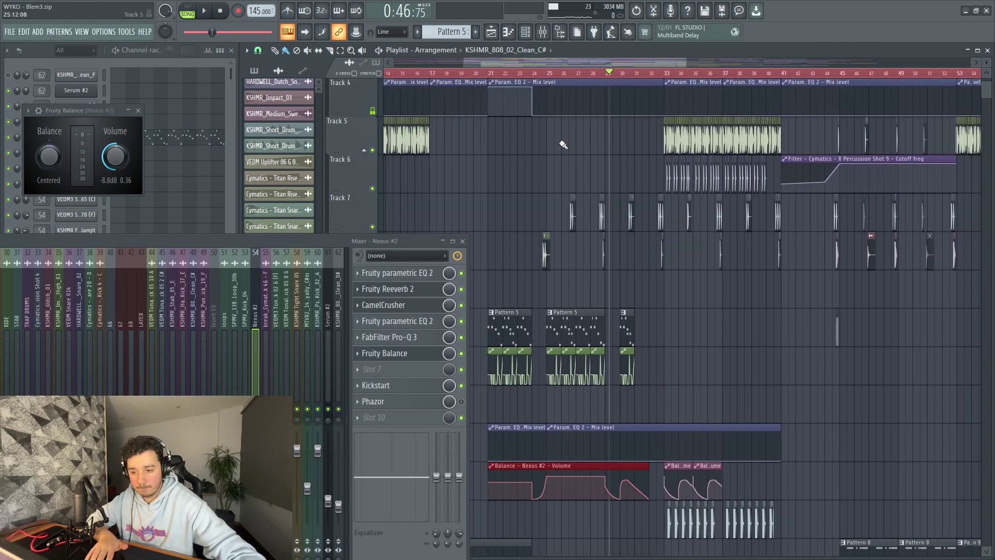
scroll(562, 145, down, 3)
scroll(560, 150, up, 3)
scroll(560, 152, down, 2)
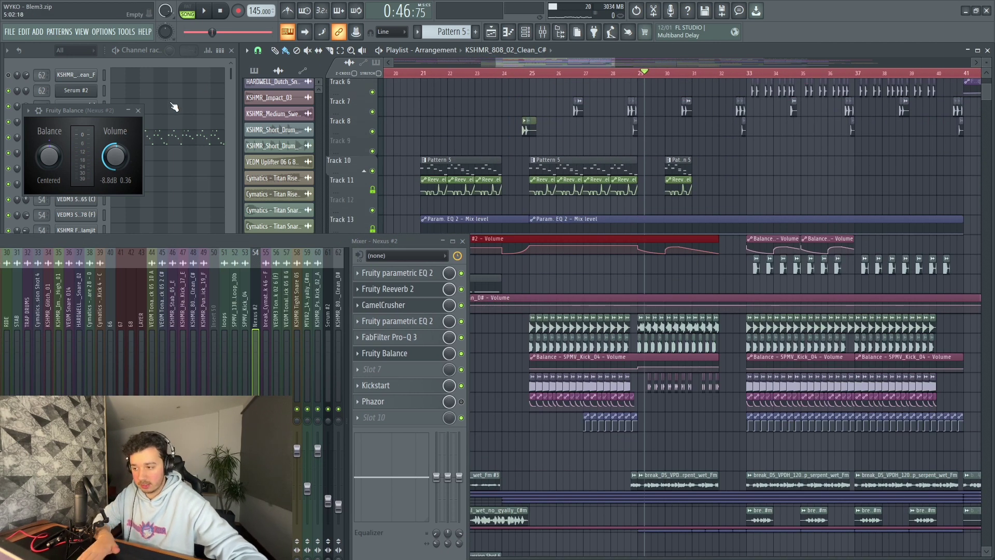
- Close the Fruity Balance window and the mixer to clear the view of the playlist
click(385, 352)
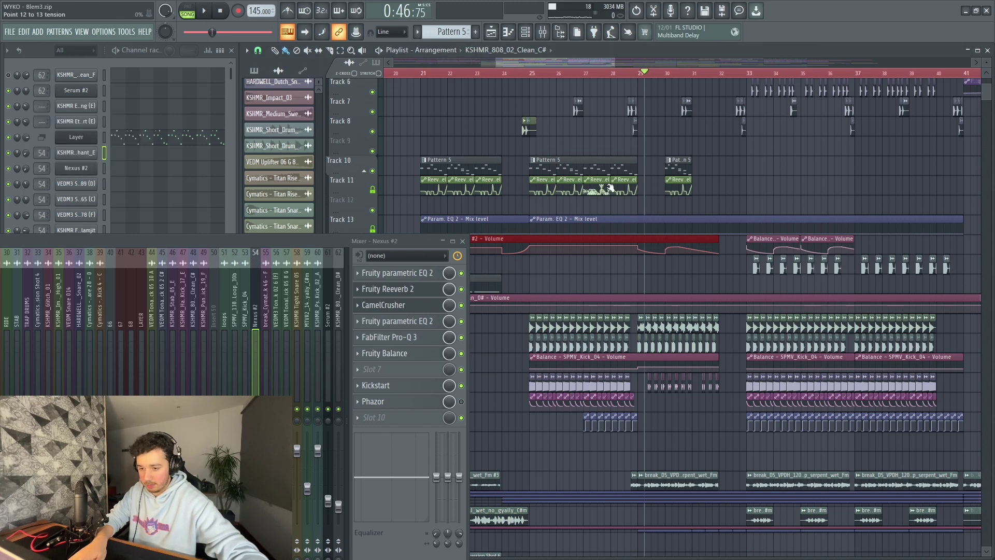
scroll(651, 231, up, 3)
key(F9)
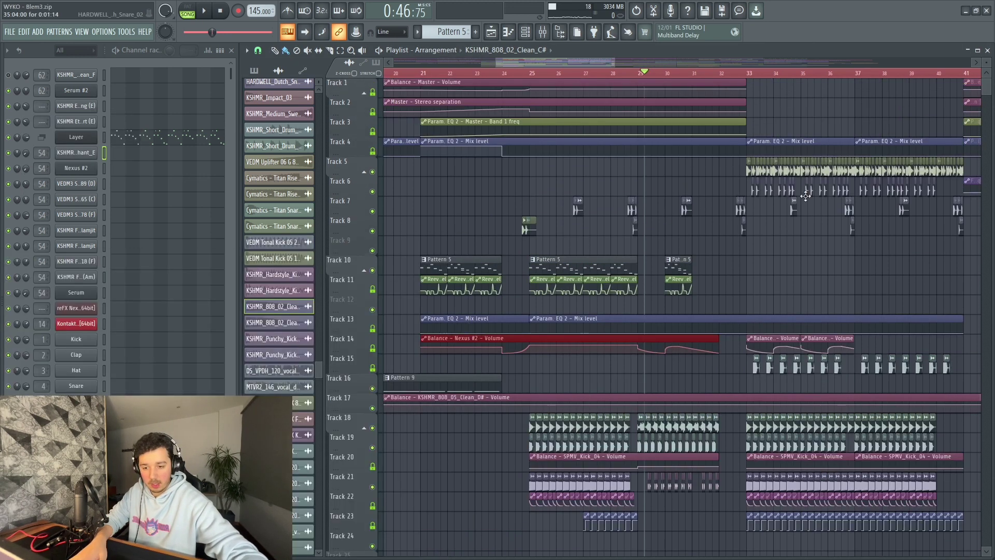
- Play the arrangement from just after bar 29, then box-select the short Pattern 5 and Reeverb 2 wet level clips at bar 30
scroll(679, 259, up, 2)
scroll(679, 259, up, 2)
scroll(732, 240, up, 1)
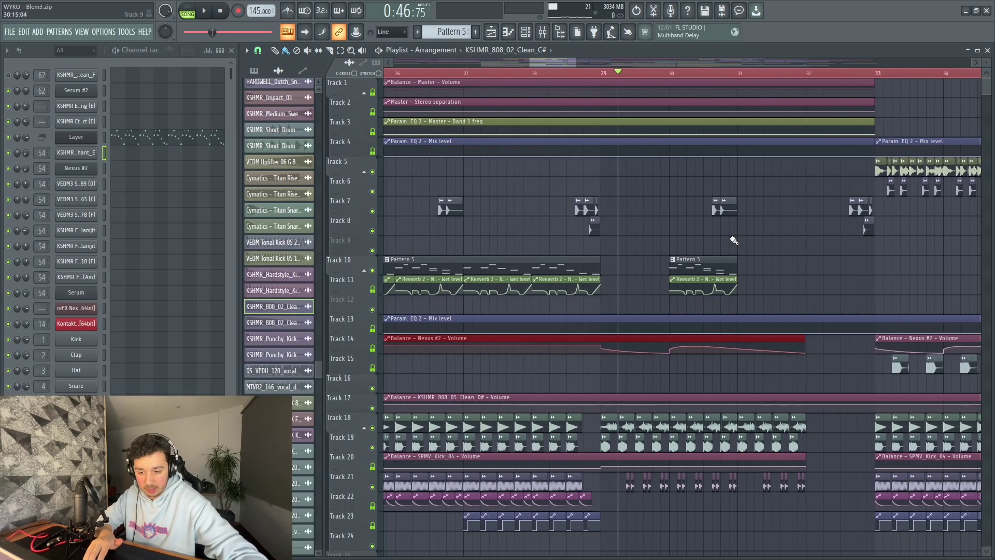
scroll(484, 216, up, 1)
key(space)
scroll(553, 83, up, 1)
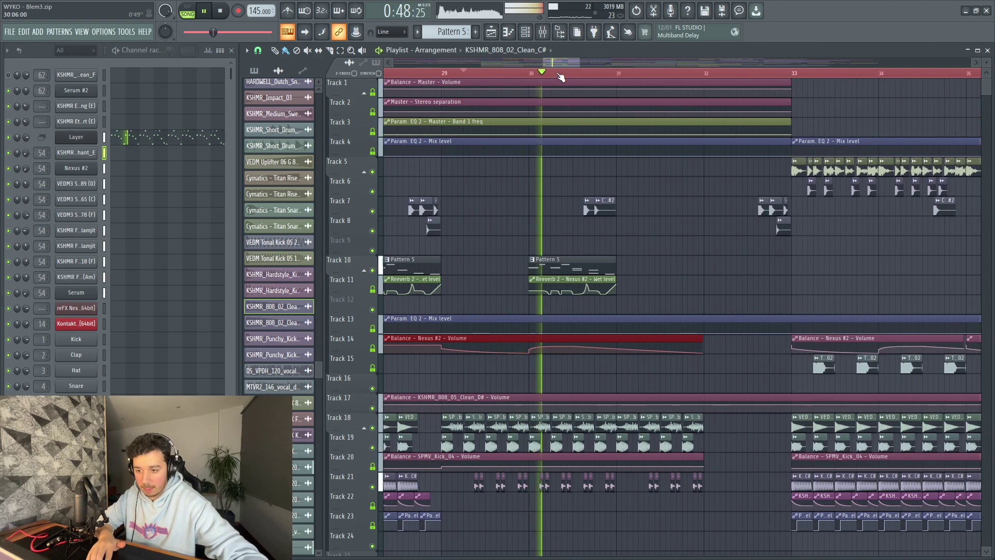
scroll(545, 225, down, 3)
key(space)
drag(546, 224, 642, 247)
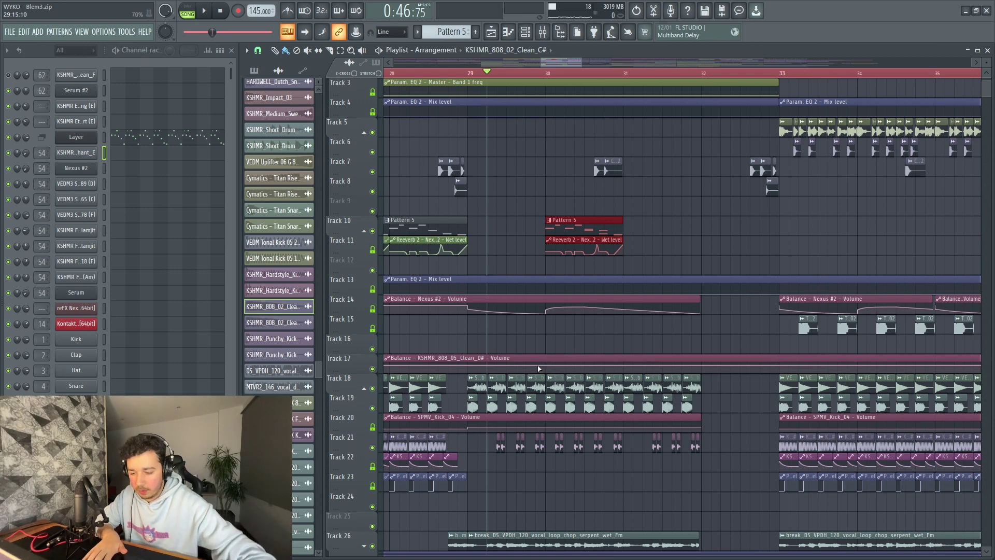
- Solo the kick on Track 19, enable Tracks 18 and 21 alongside it, and play them from just after bar 29
scroll(539, 369, down, 4)
right_click(372, 329)
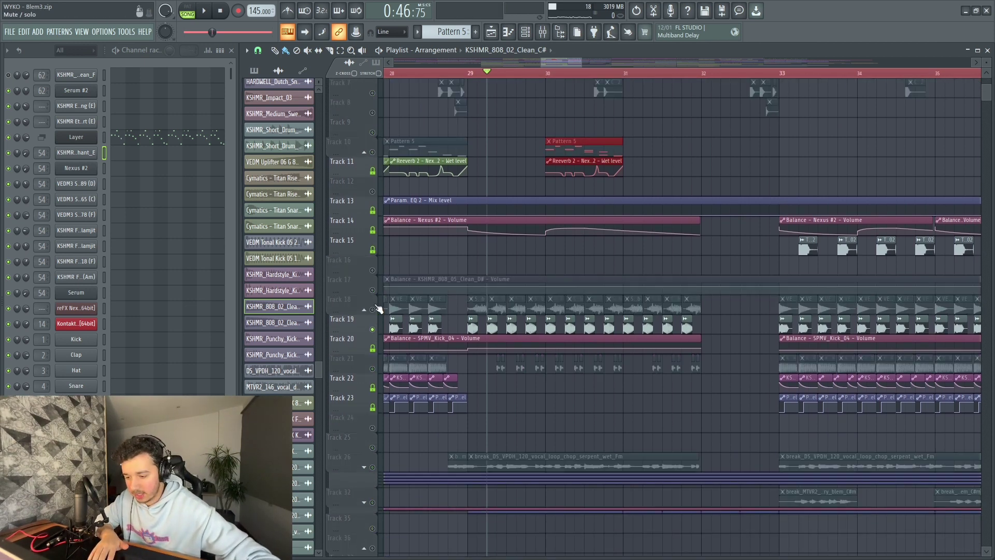
scroll(500, 340, up, 3)
key(space)
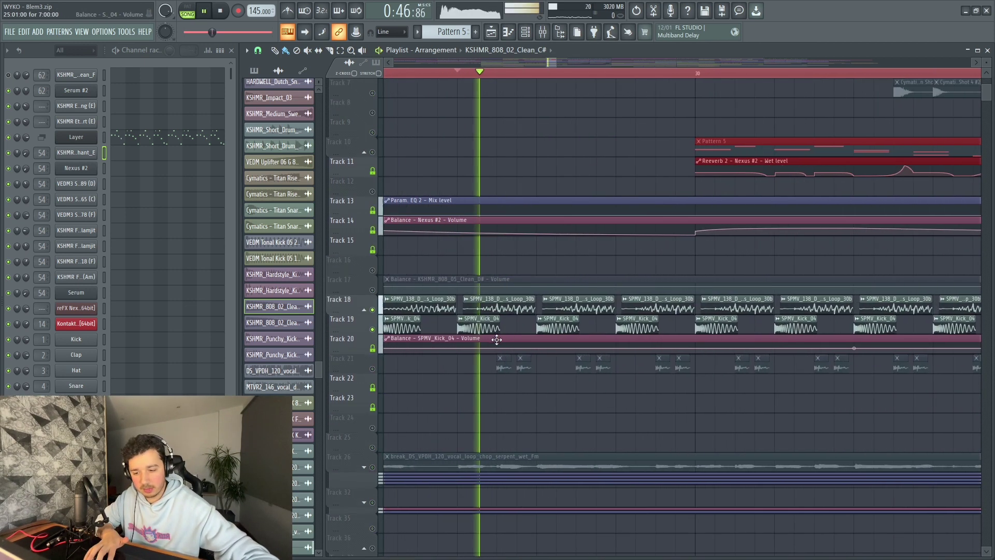
scroll(497, 342, down, 4)
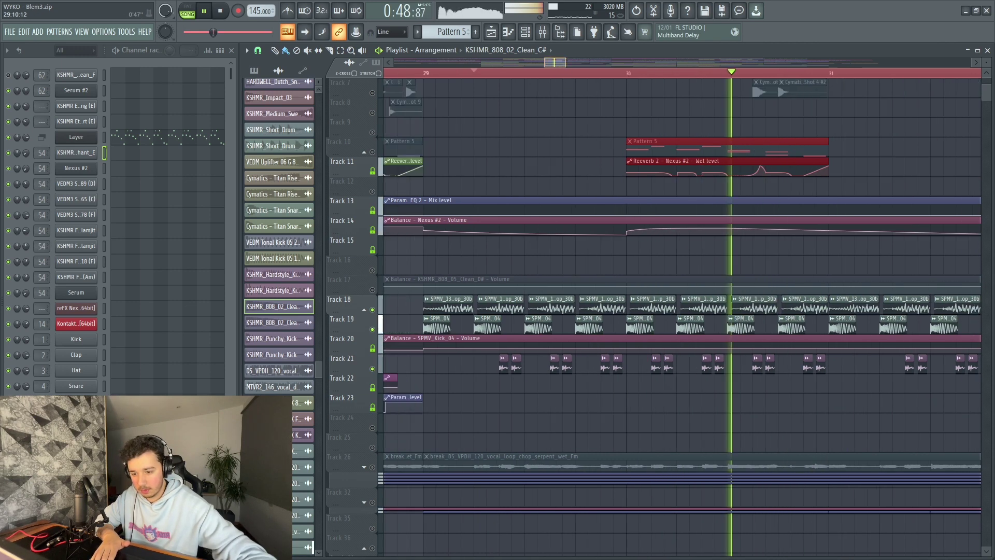
key(space)
- Add the serpent vocal chop on Track 26 to the soloed drums and play the combination
click(373, 467)
key(space)
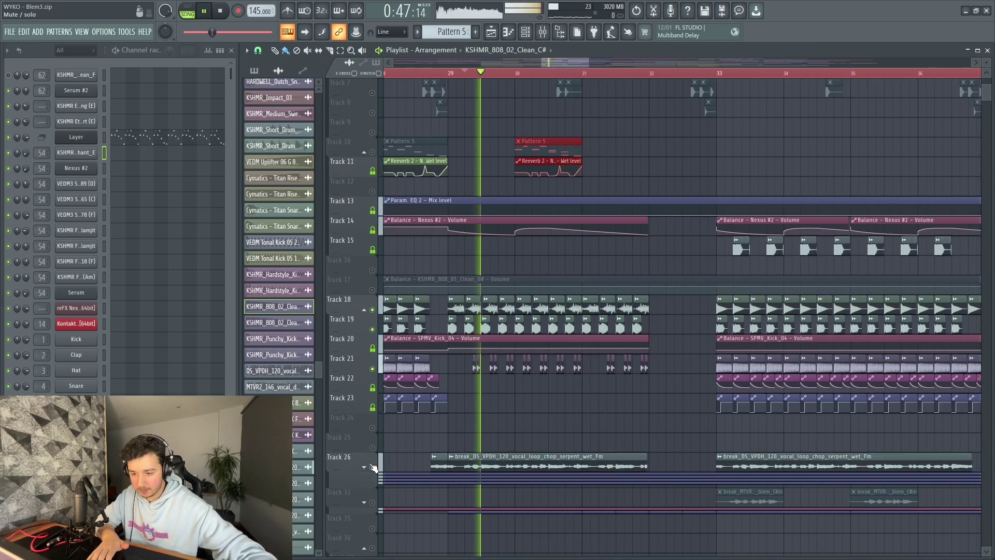
key(space)
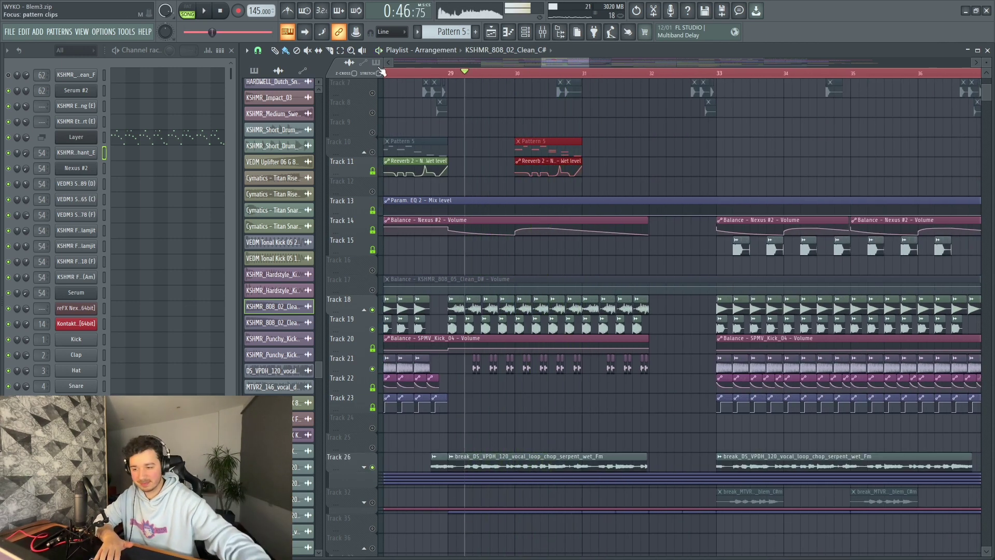
- Enable the Pattern 5 lead on Track 10 as well and play it with the drums and vocal chop
scroll(567, 62, down, 2)
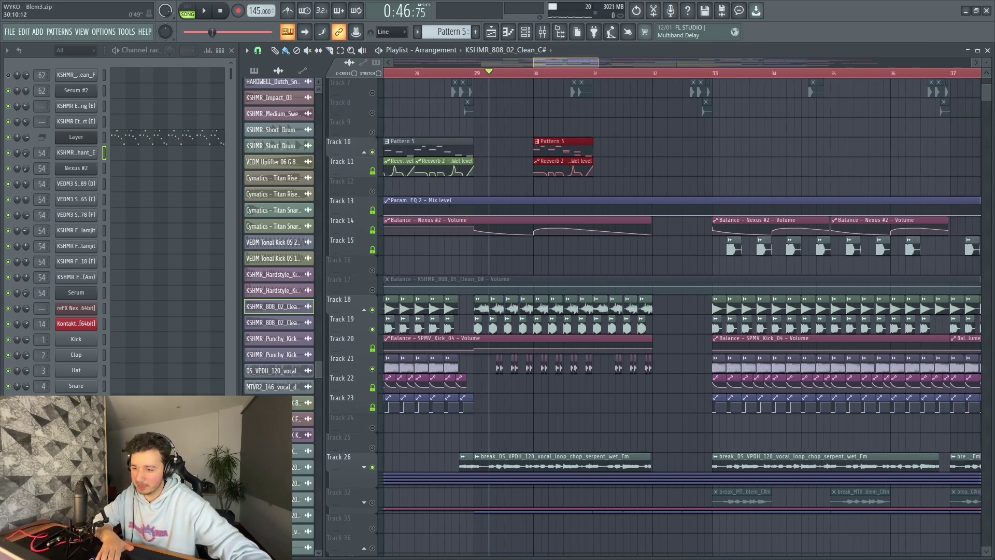
key(space)
scroll(645, 297, down, 3)
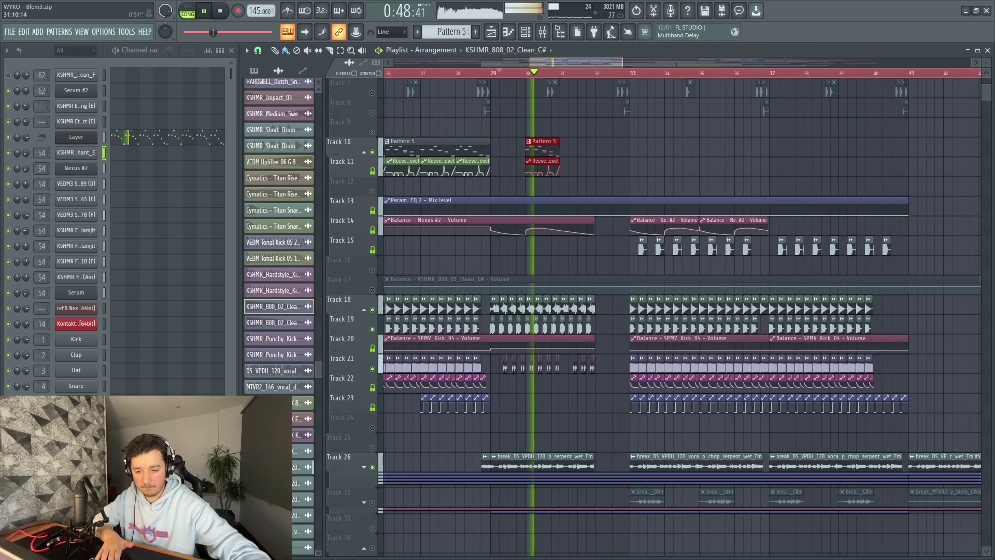
scroll(645, 296, up, 3)
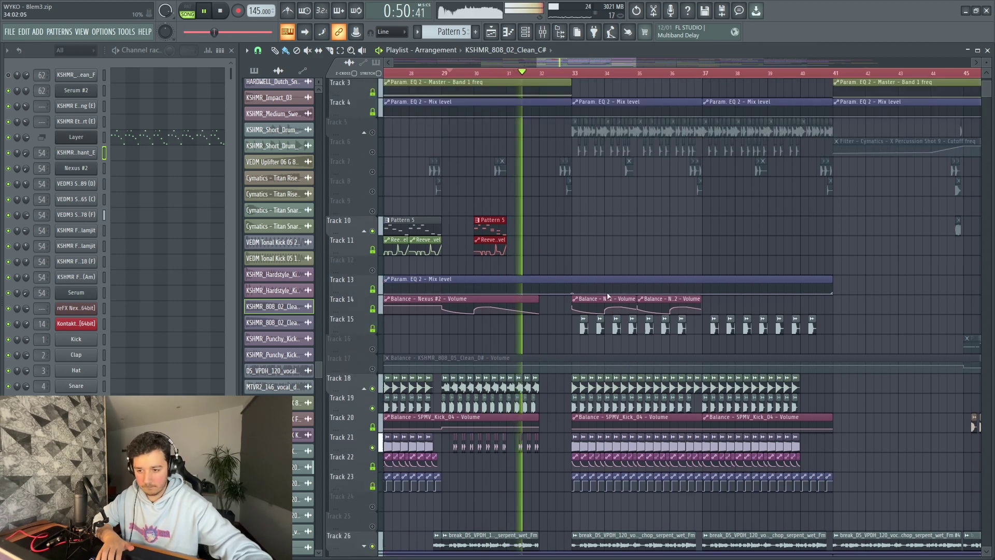
key(space)
- Enable all tracks again and play the full arrangement from just after bar 29 into the section starting at bar 33
right_click(373, 193)
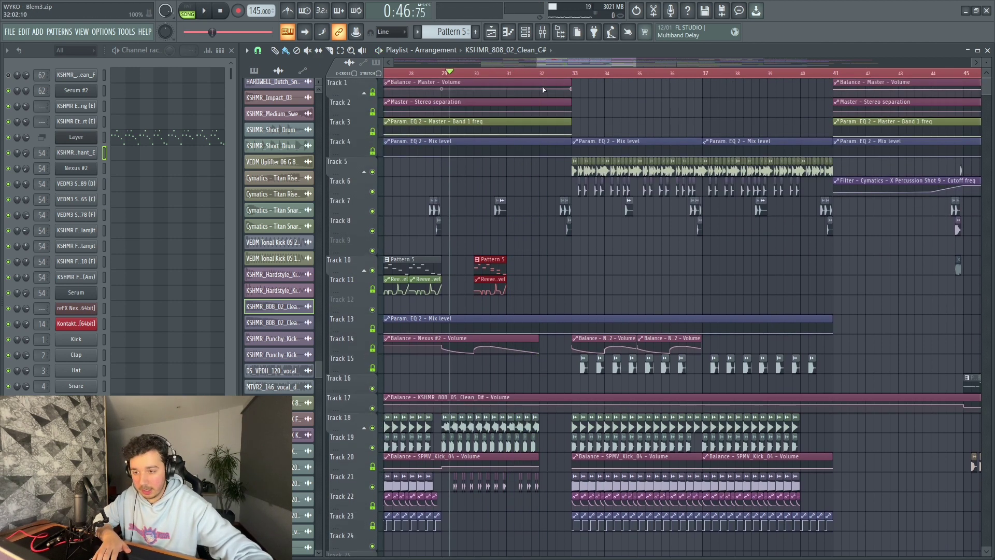
key(space)
scroll(541, 78, down, 3)
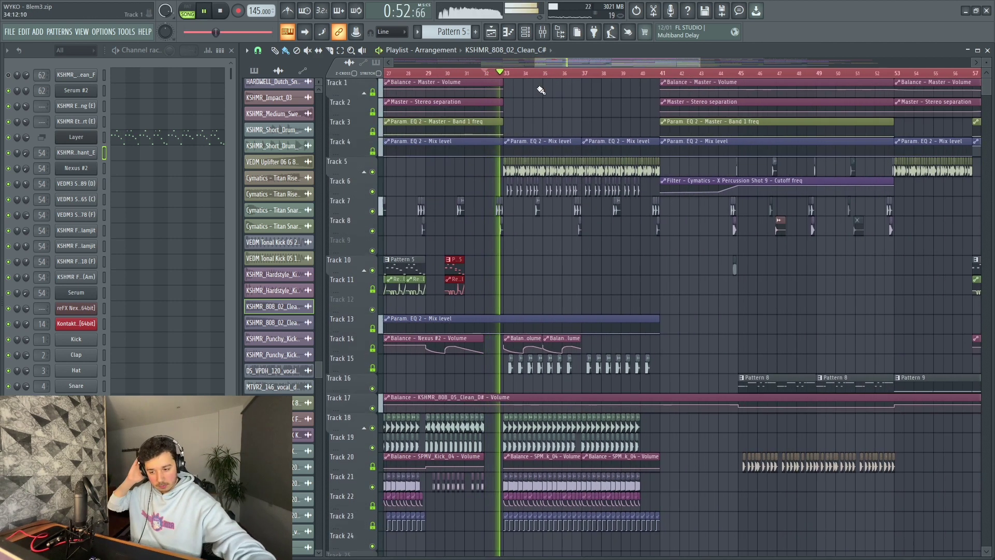
scroll(531, 83, up, 4)
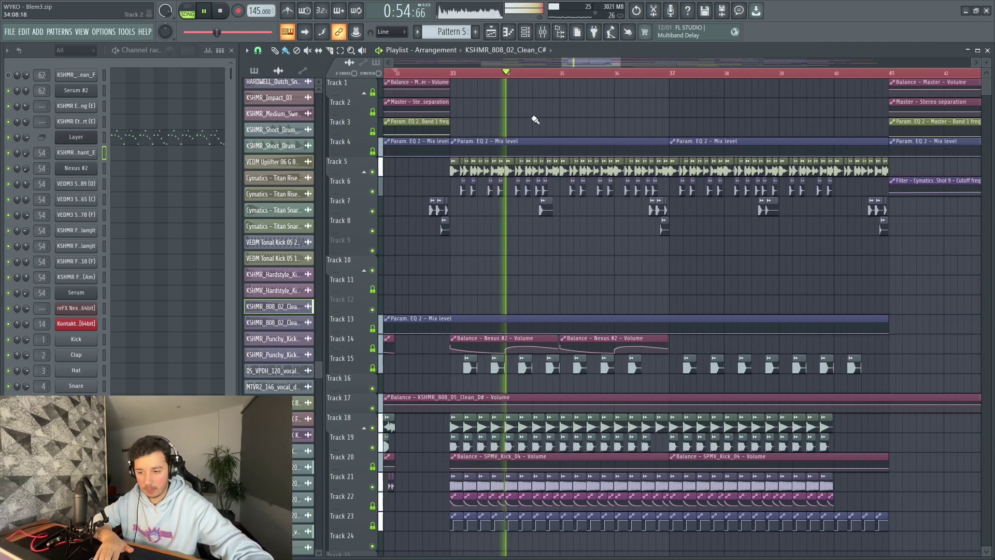
scroll(536, 287, down, 3)
key(space)
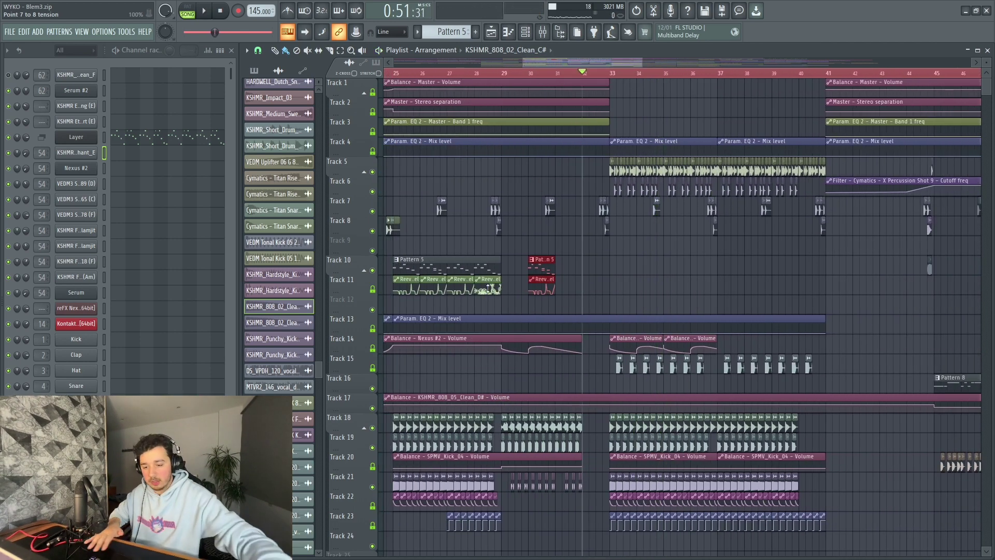
- Solo the percussion group on Tracks 5 and 6 and play it from bar 33
click(364, 173)
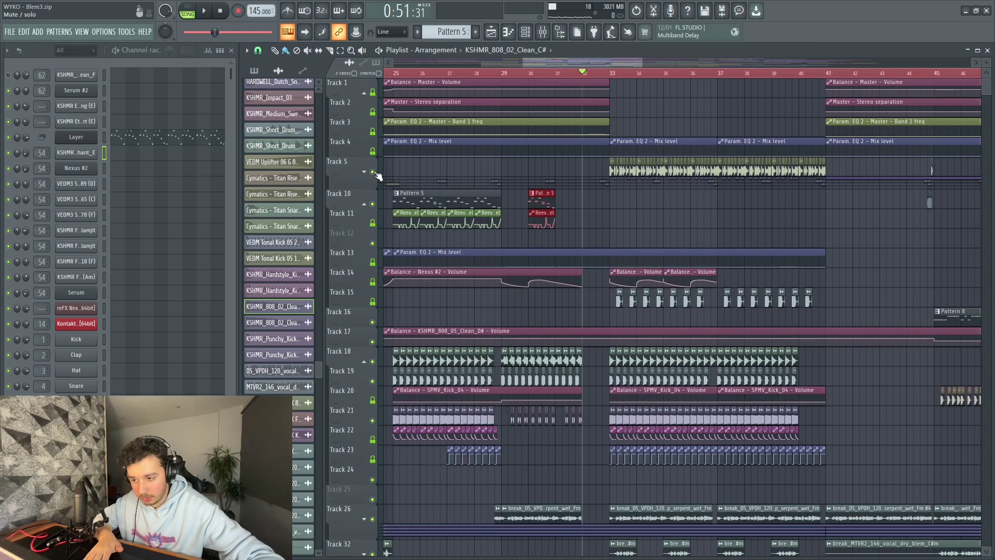
right_click(372, 172)
click(612, 73)
key(space)
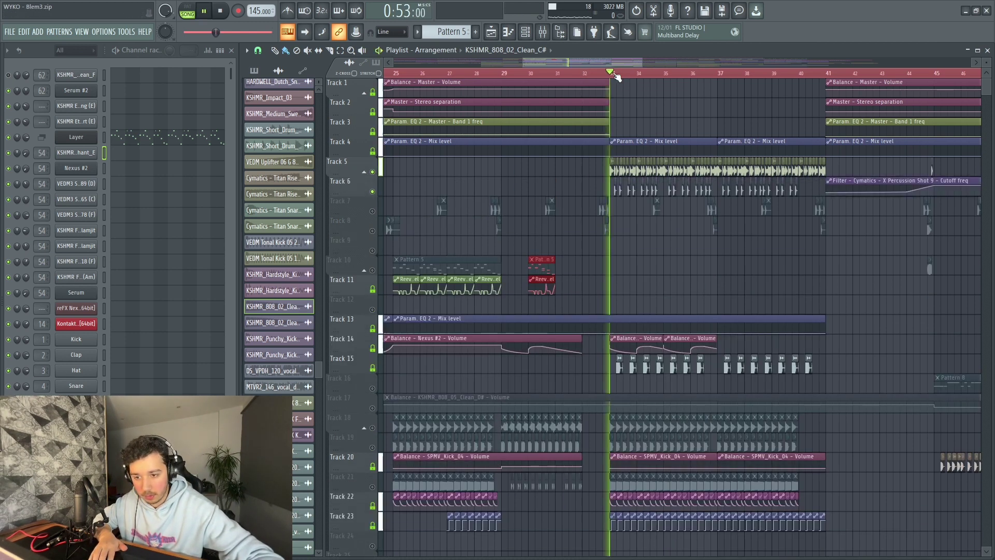
scroll(695, 269, down, 3)
scroll(379, 313, down, 2)
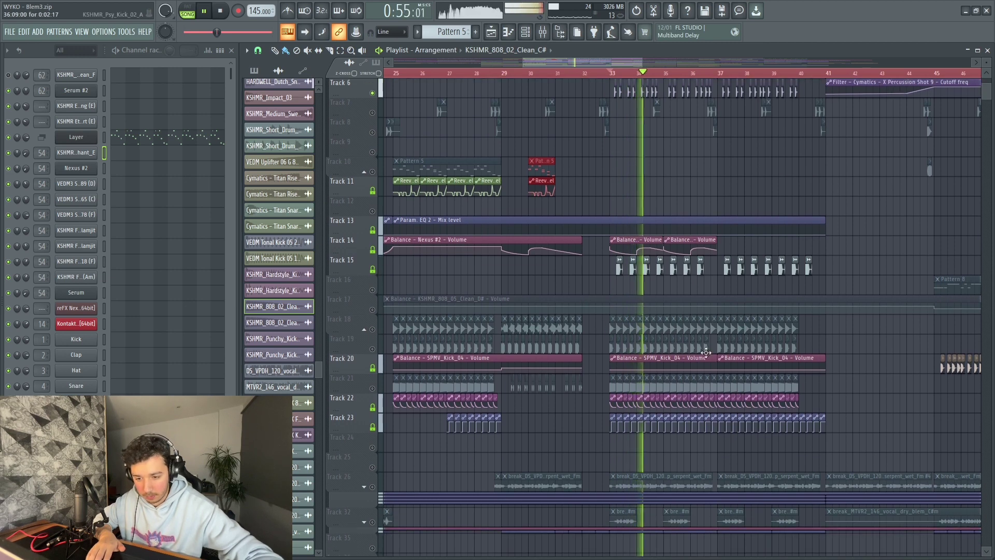
scroll(363, 399, up, 2)
- Unsolo the percussion, mute the vocals on Tracks 26 and 32, and play the section from bar 33
right_click(372, 486)
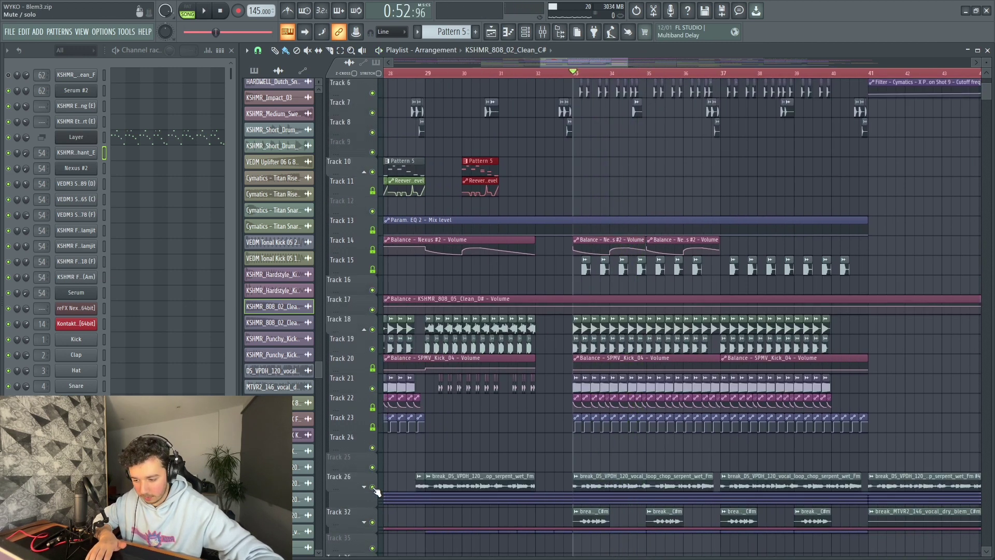
click(372, 487)
click(372, 522)
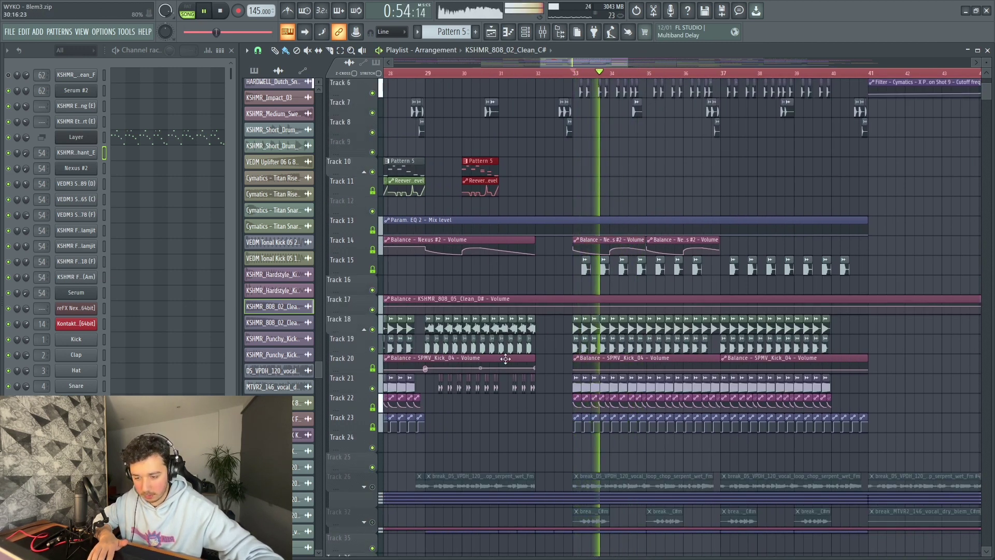
scroll(442, 334, down, 2)
scroll(442, 335, down, 2)
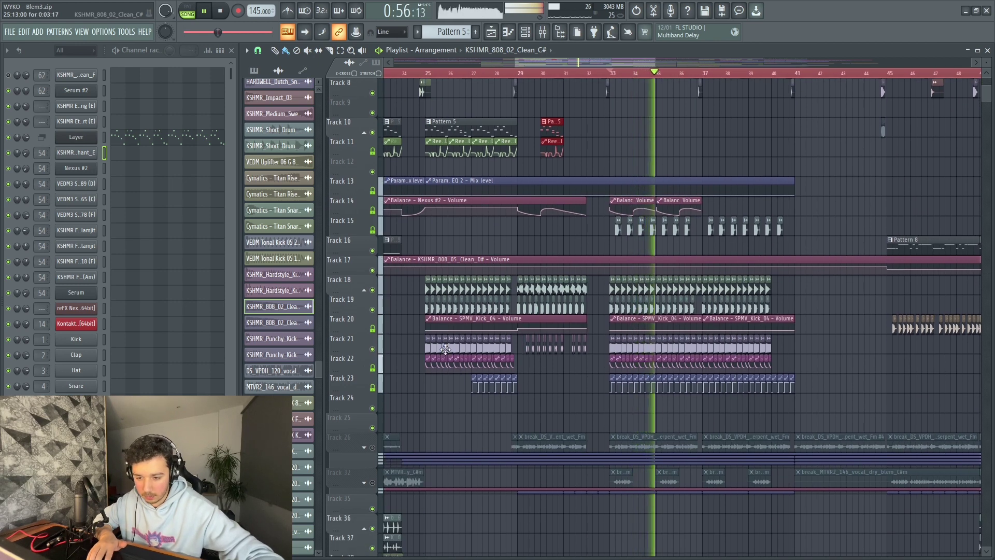
key(space)
- Unmute Tracks 26 and 32 and play the full section from bar 33 through into the part after bar 41
click(372, 447)
click(372, 483)
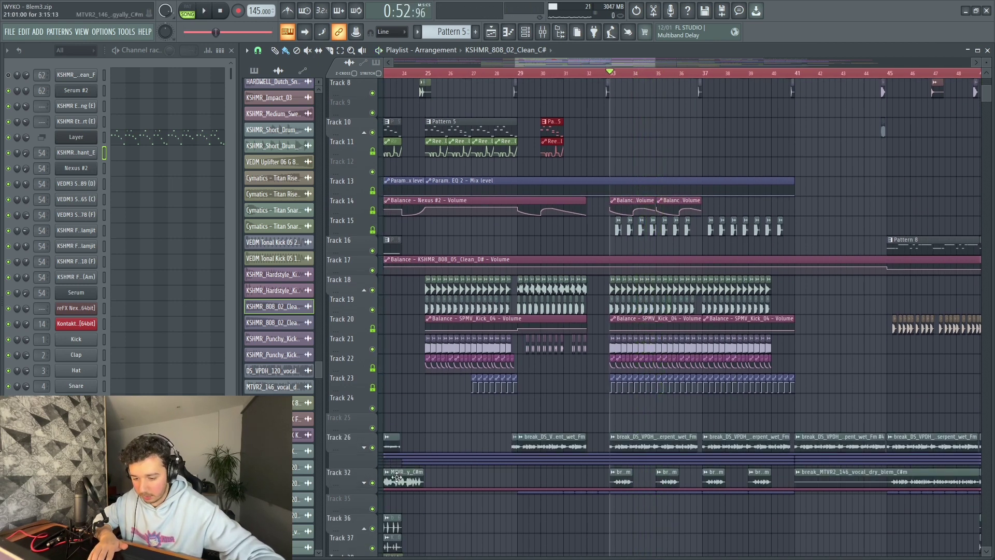
key(space)
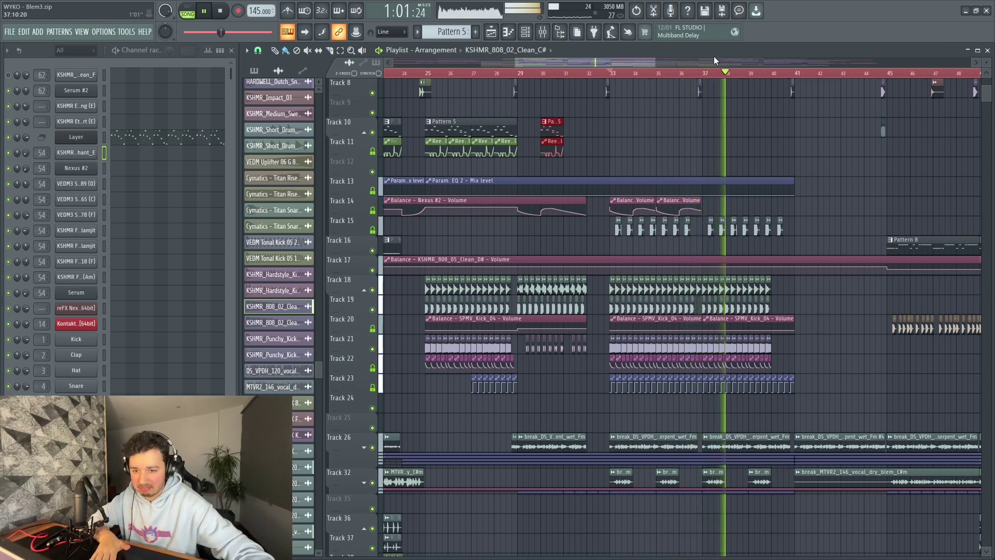
scroll(707, 67, down, 2)
scroll(647, 235, up, 3)
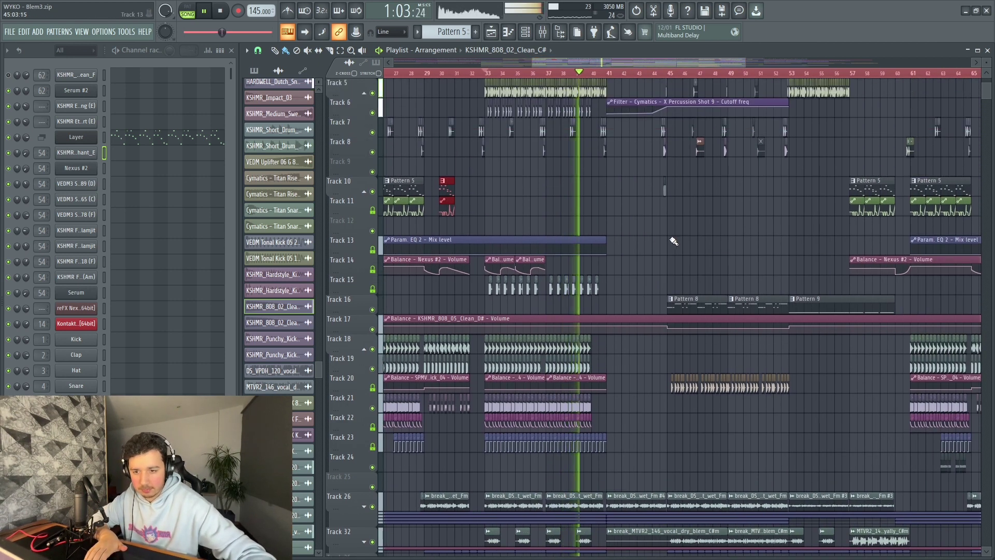
scroll(631, 64, up, 2)
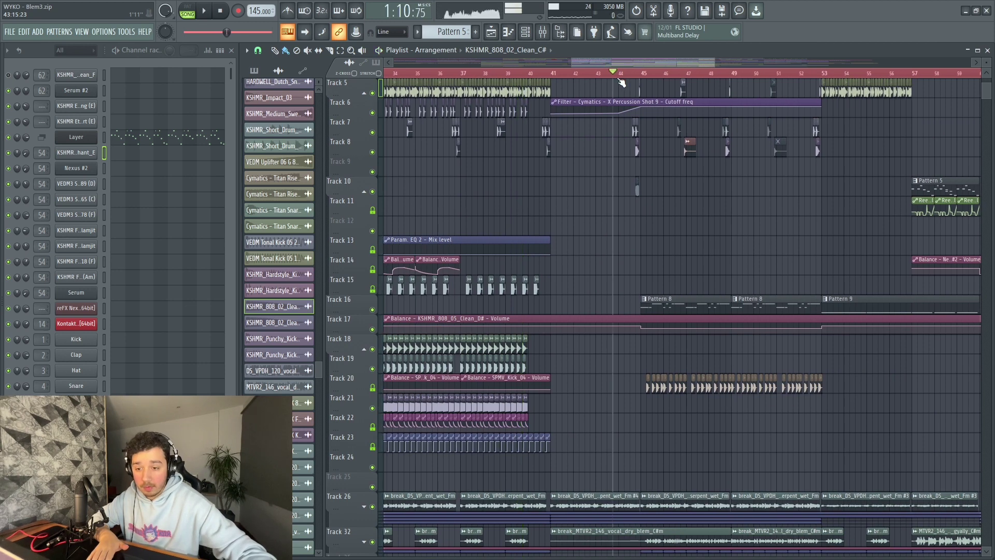
- Solo the Pattern 8 melody on Track 16 and play it from bar 45
scroll(621, 82, down, 1)
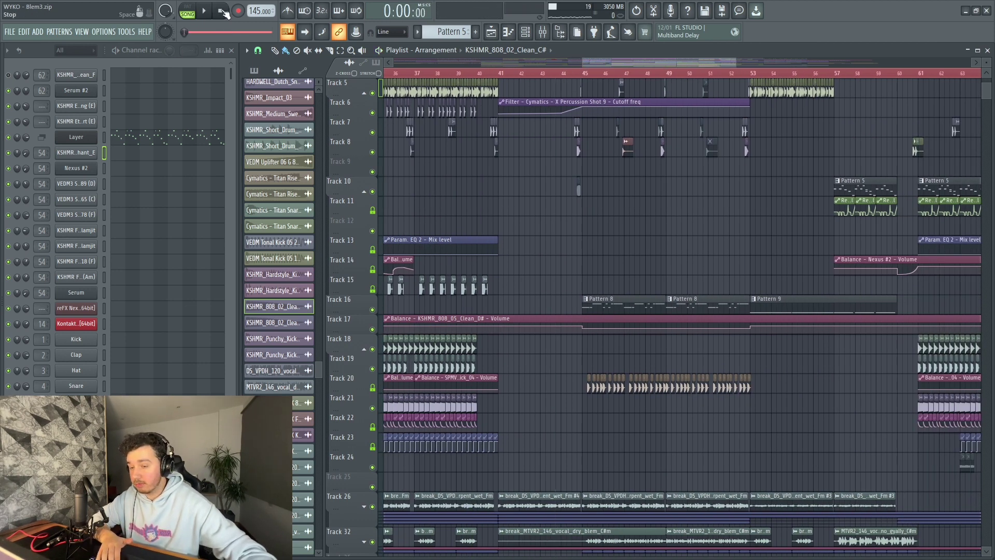
scroll(623, 230, up, 4)
scroll(622, 231, down, 2)
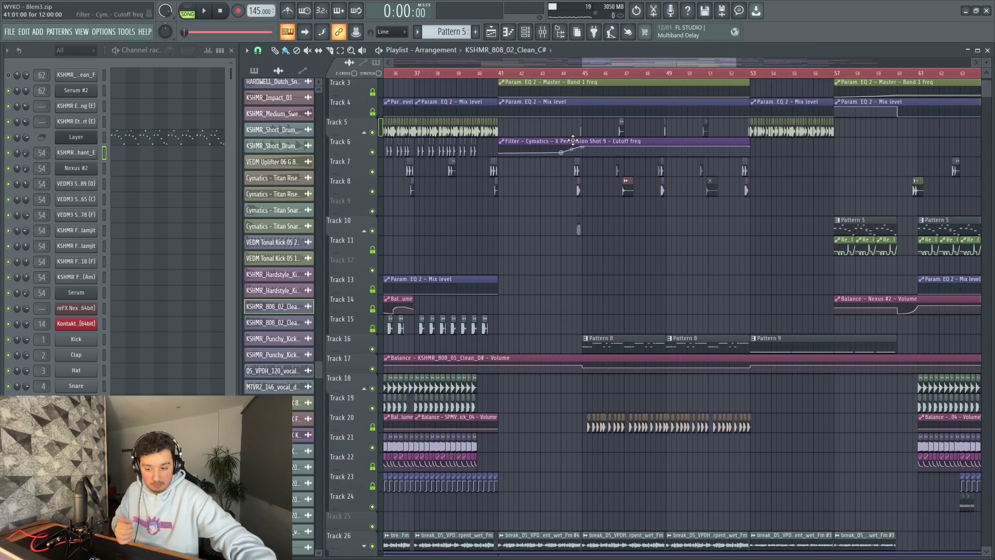
right_click(375, 347)
key(space)
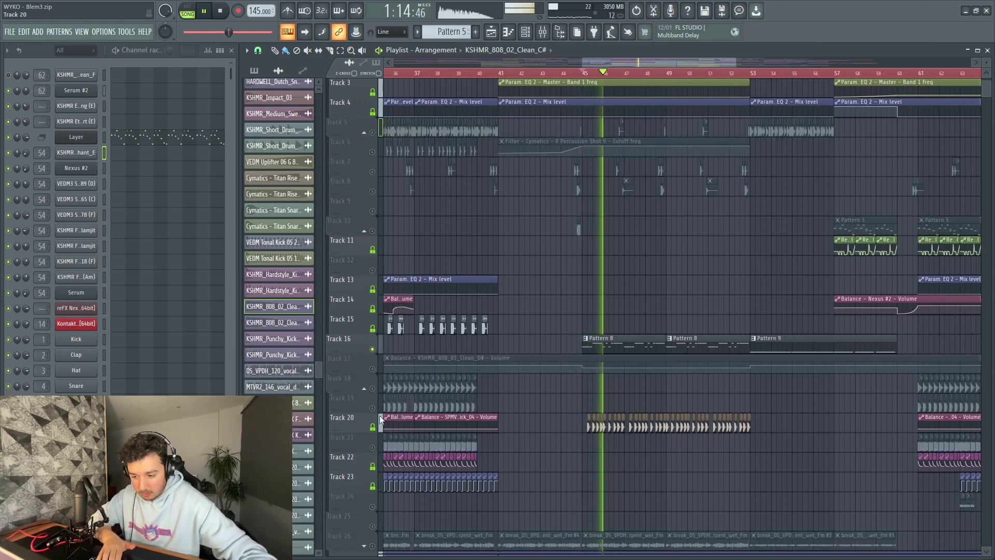
scroll(664, 360, down, 2)
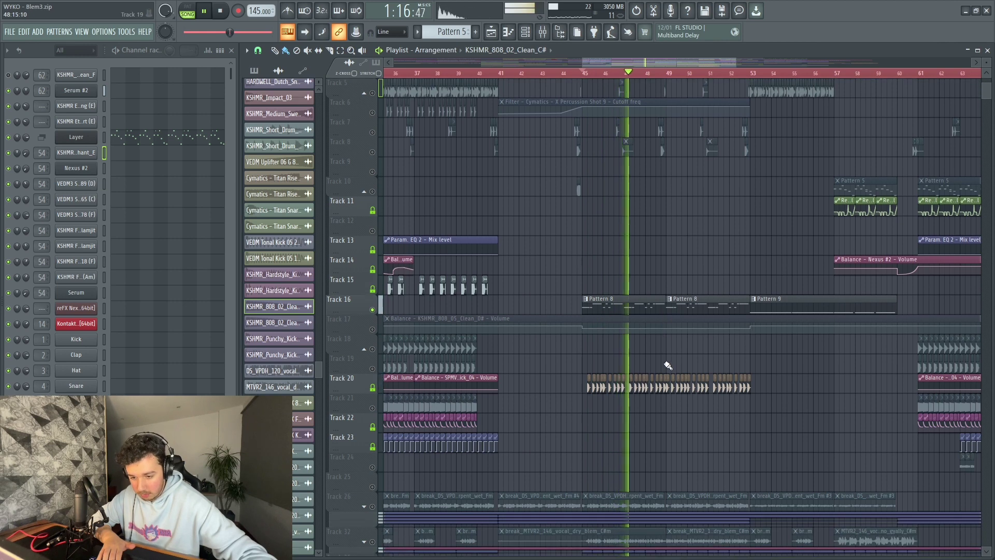
scroll(668, 376, down, 1)
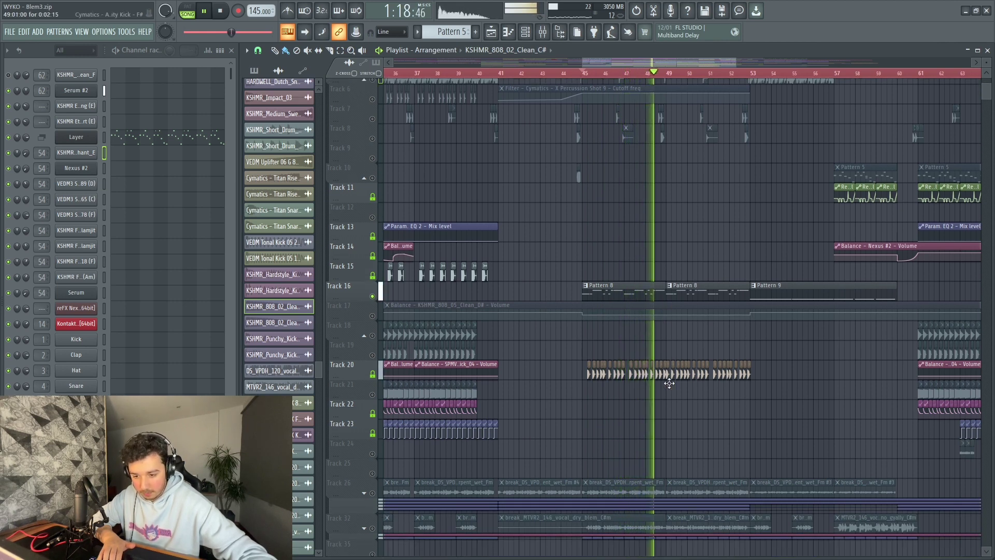
scroll(622, 362, down, 1)
key(space)
- Enable all tracks again and play the full arrangement from bar 45
click(372, 295)
scroll(603, 300, down, 3)
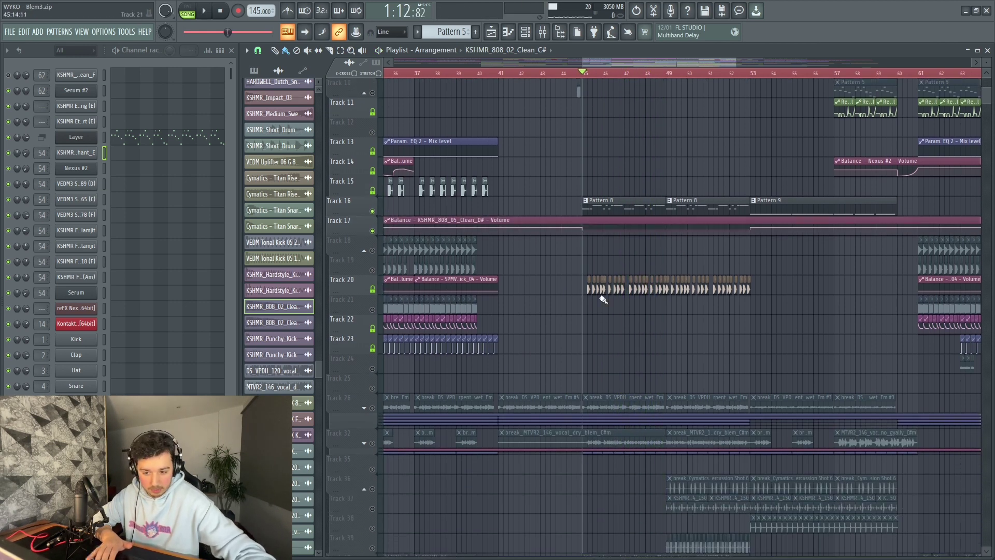
click(379, 409)
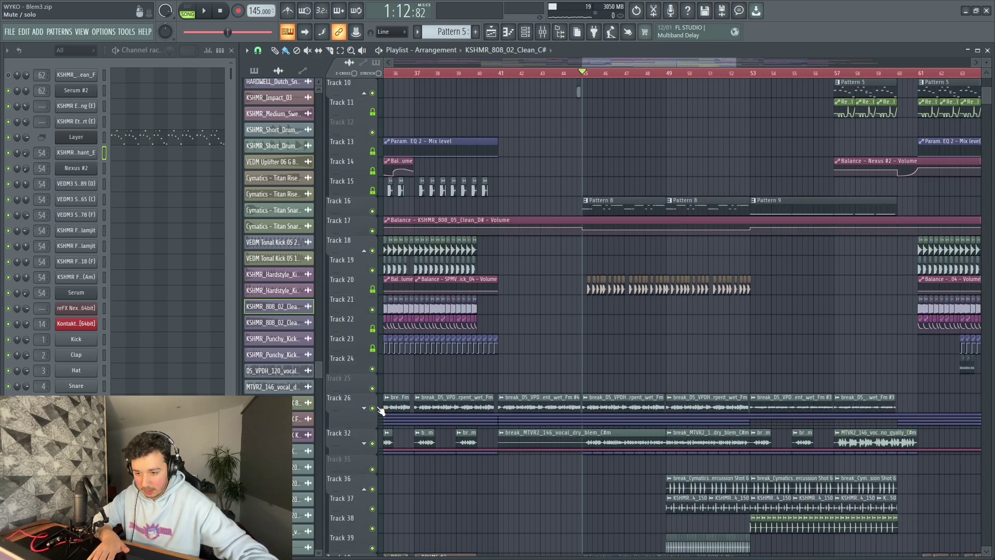
key(space)
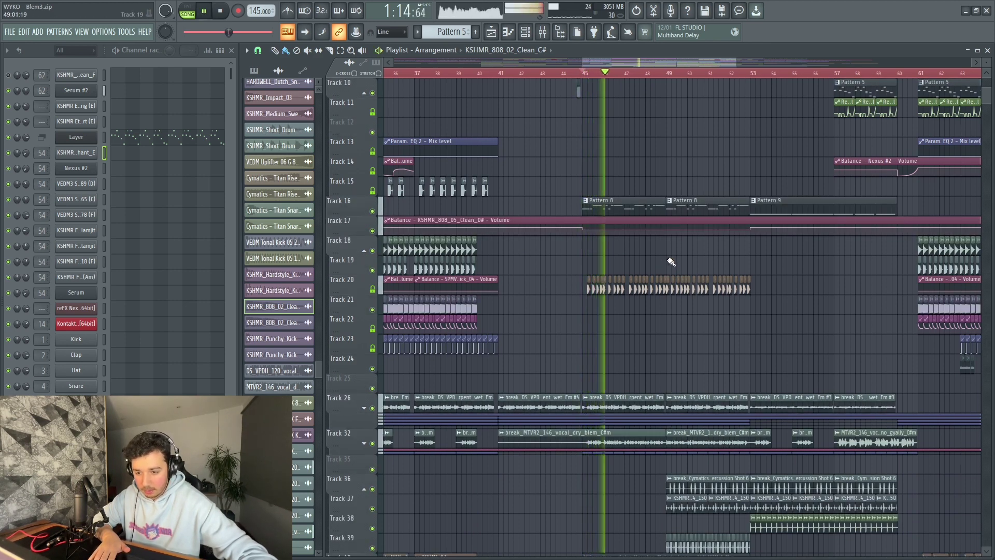
- Look over the playlist tracks while the full arrangement plays on from bar 46 to bar 52, and stop playback
ctrl+scroll(664, 262, down, 1)
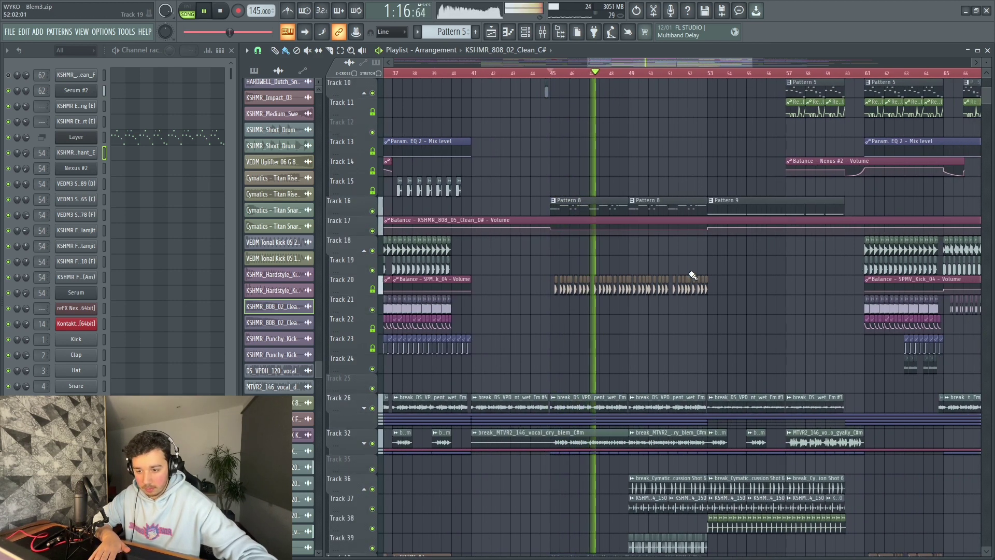
scroll(684, 307, down, 1)
scroll(673, 323, up, 5)
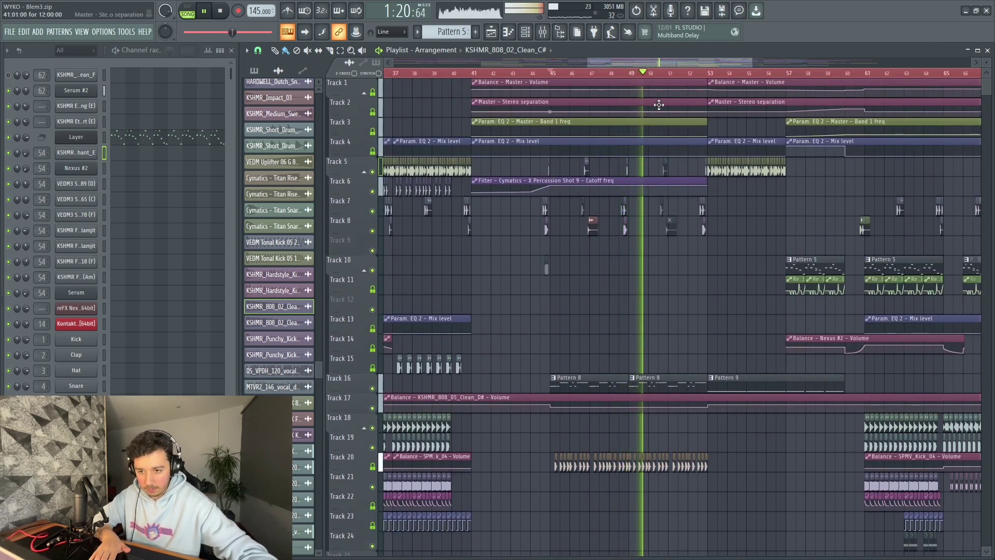
scroll(647, 306, down, 4)
ctrl+scroll(617, 326, down, 1)
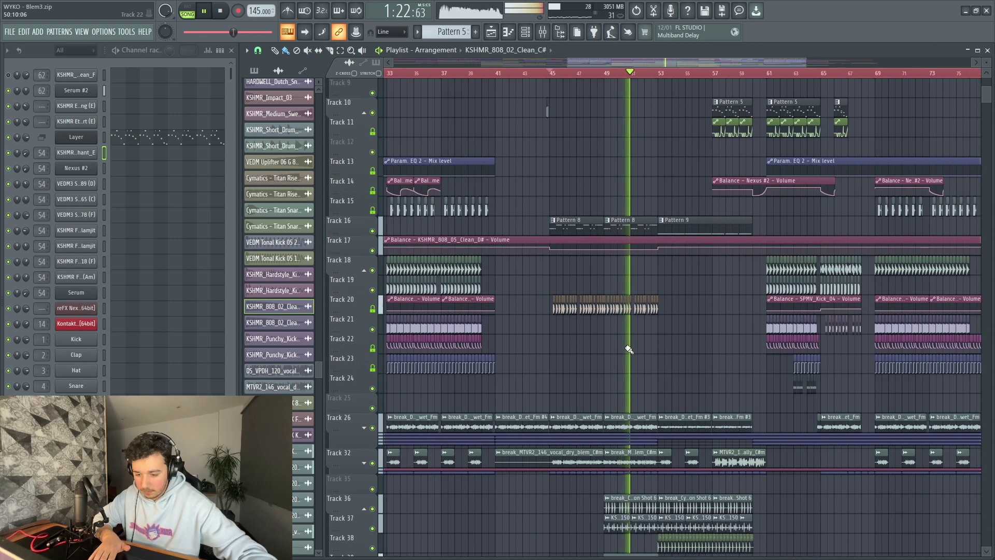
scroll(616, 342, down, 3)
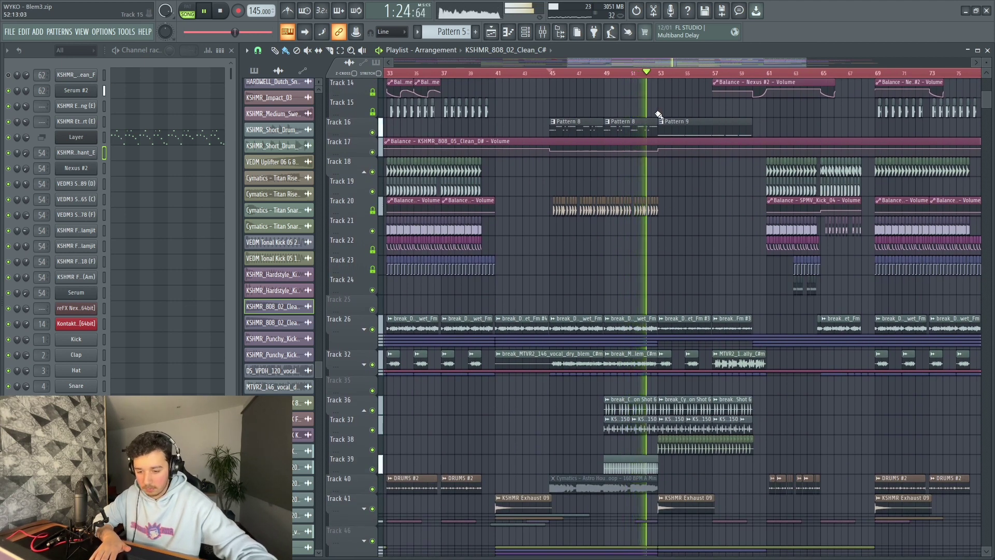
key(space)
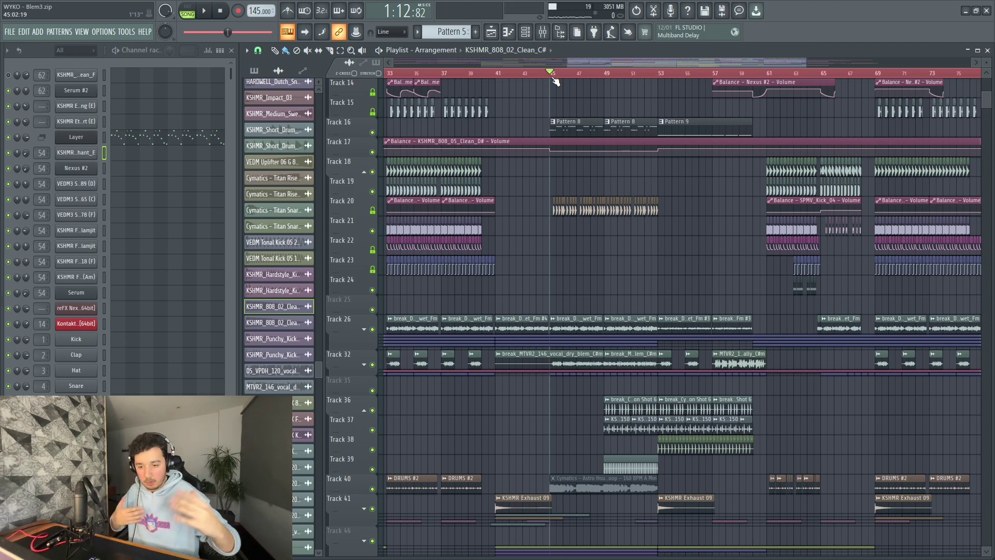
- Play the full arrangement from bar 53, where Pattern 9 starts on Track 16
scroll(569, 223, up, 2)
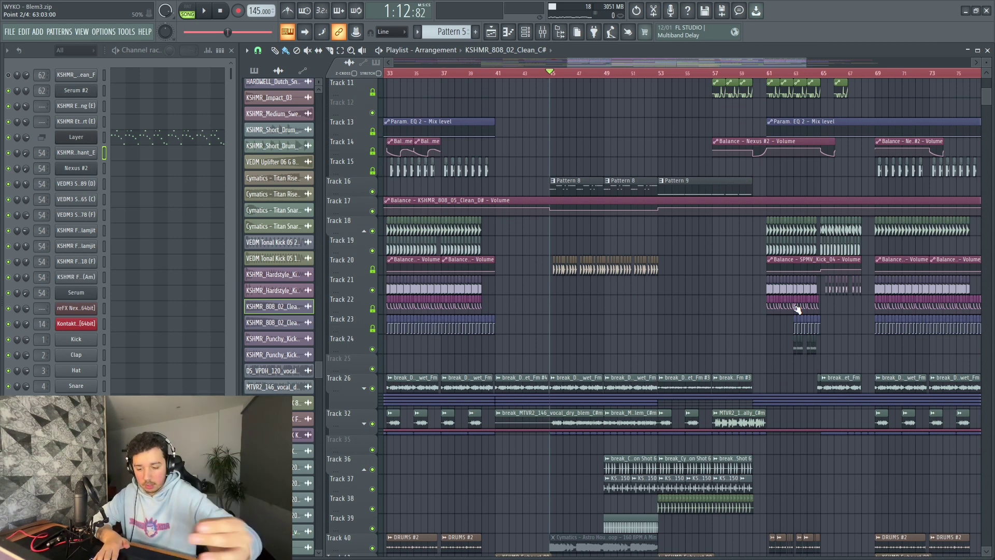
scroll(798, 270, up, 3)
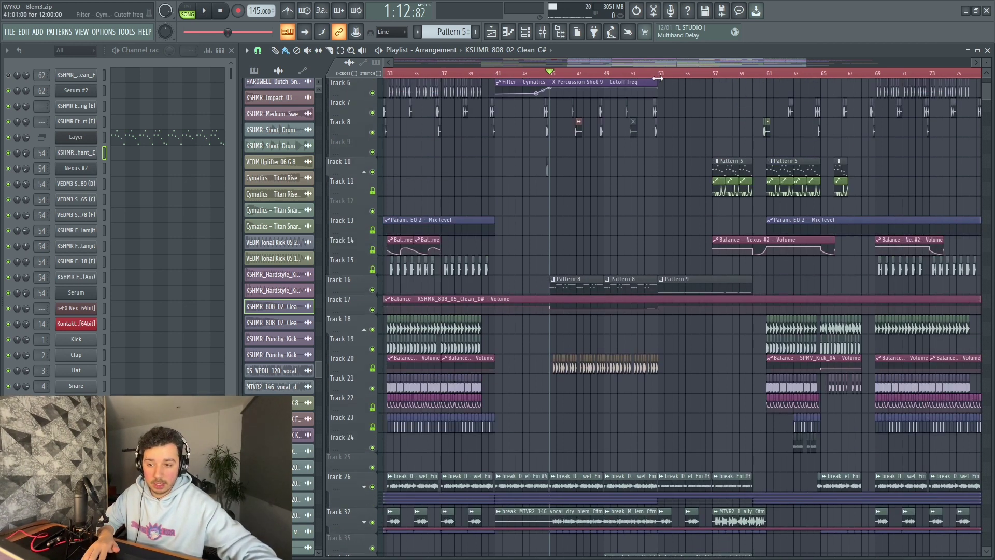
drag(662, 75, 641, 81)
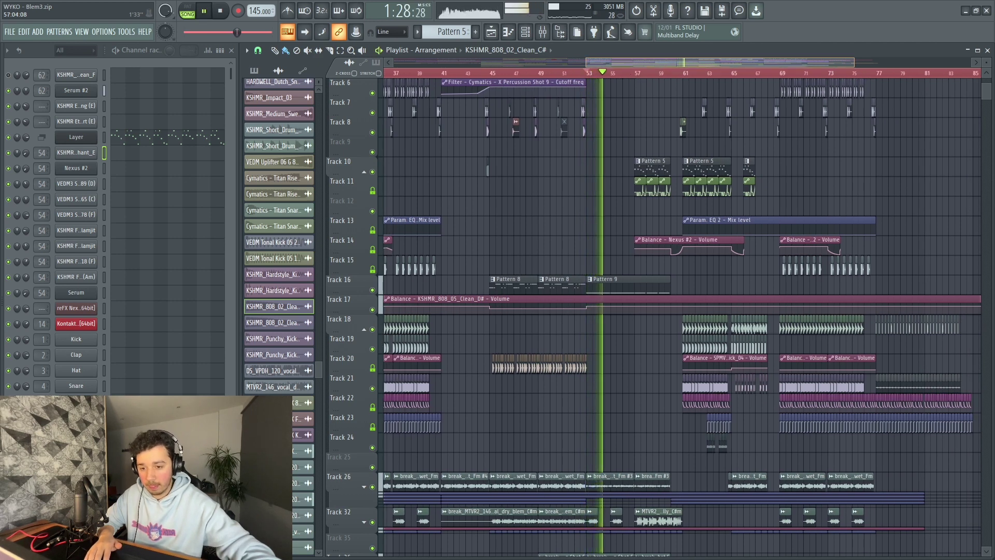
- Skip to the Pattern 5 lead at bar 57 and play the build-up through to the drop at bar 69
scroll(620, 79, right, 1)
click(613, 77)
scroll(638, 127, up, 3)
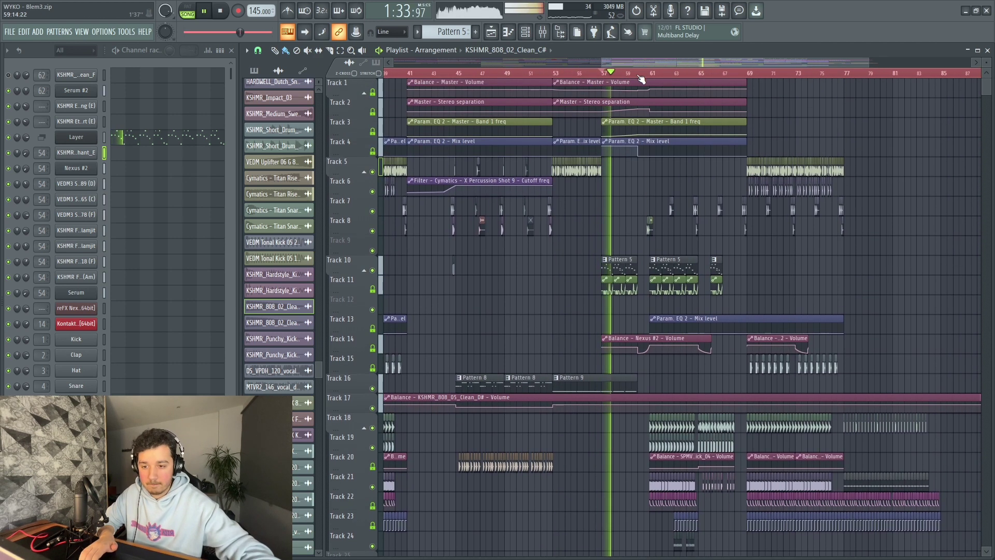
scroll(641, 77, down, 5)
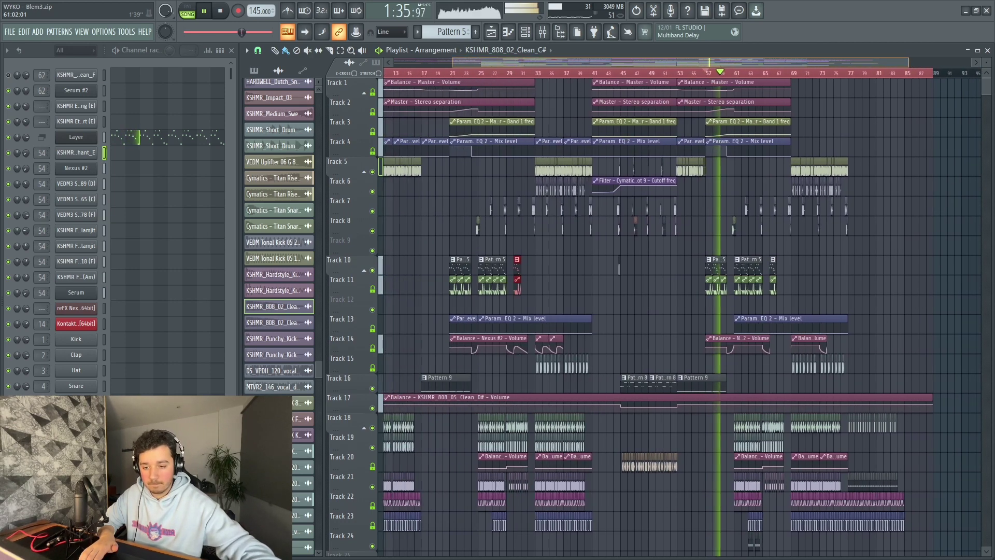
scroll(656, 74, up, 6)
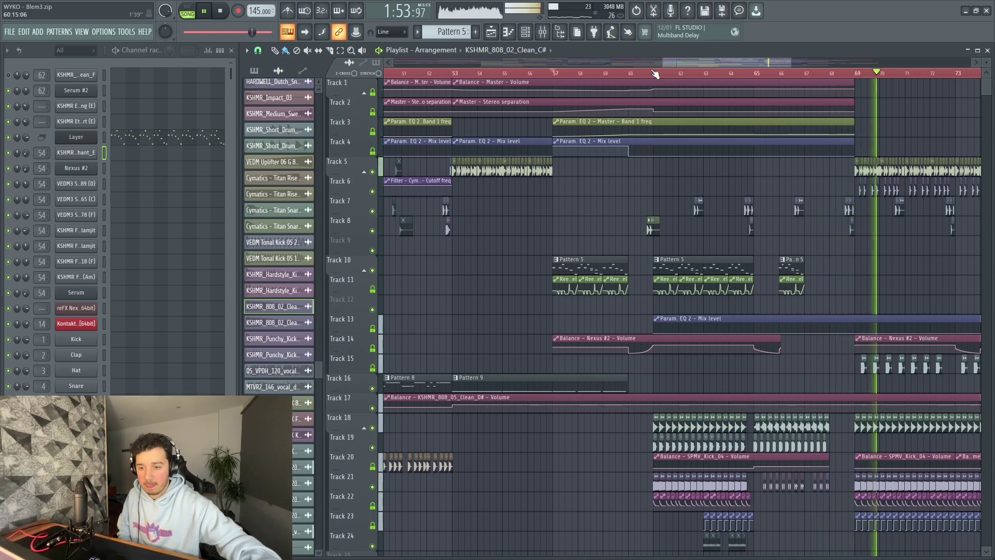
- Play the final drop and outro past bar 77 while comparing it with the whole arrangement, and stop playback
scroll(655, 74, down, 2)
scroll(655, 74, down, 5)
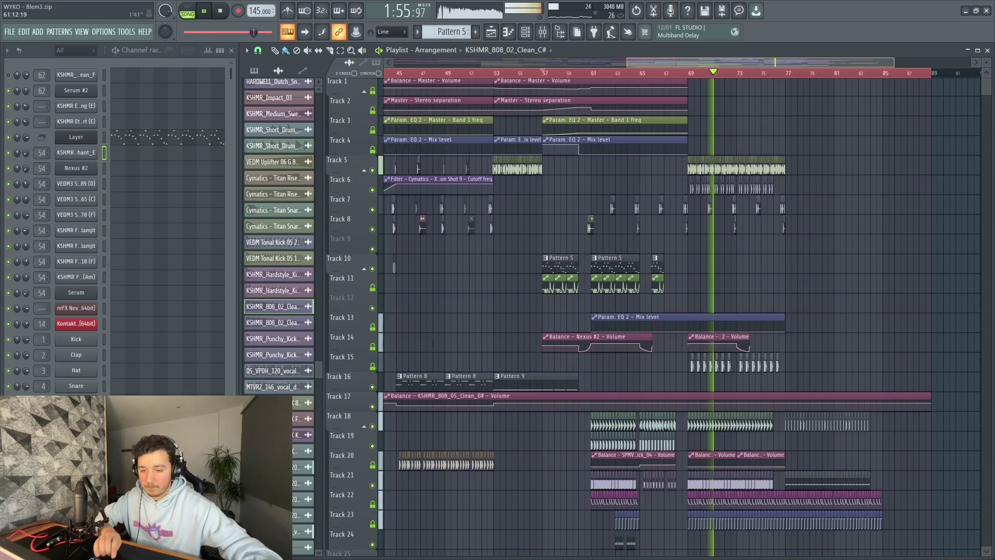
scroll(655, 74, down, 3)
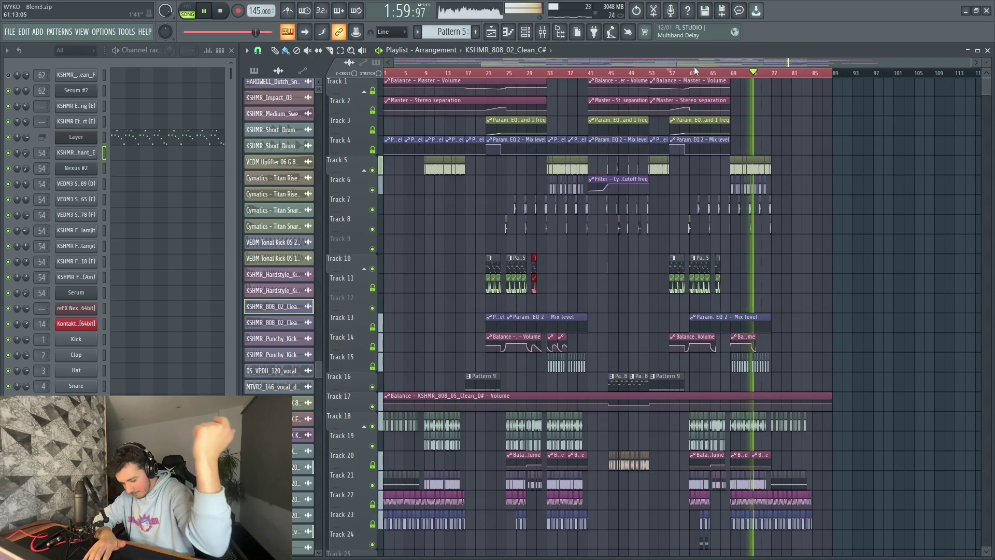
scroll(792, 73, up, 2)
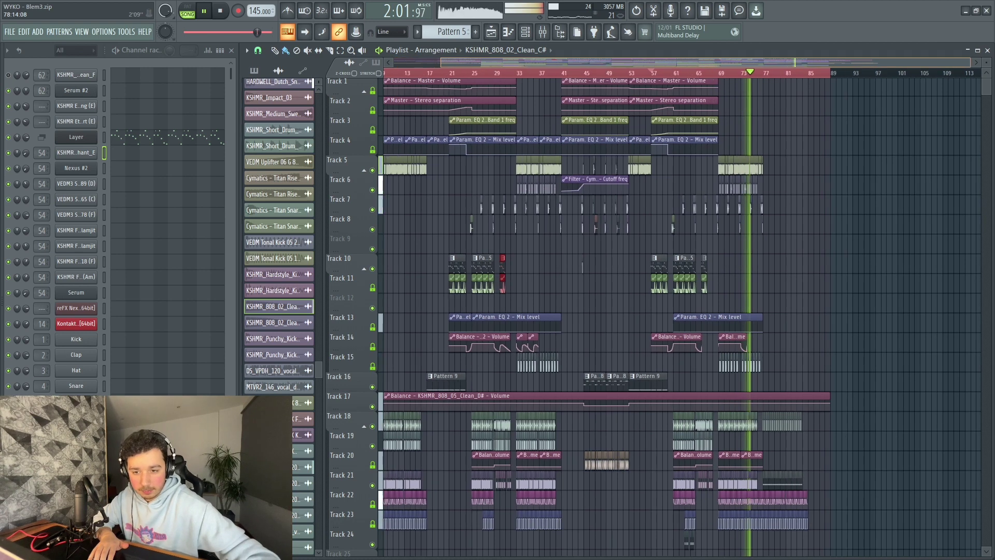
scroll(761, 78, up, 2)
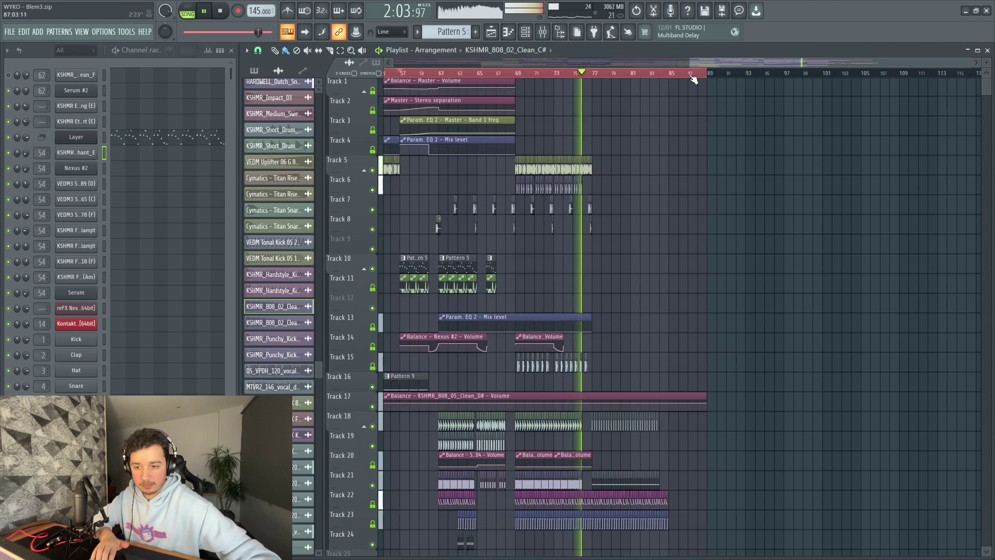
scroll(612, 79, down, 1)
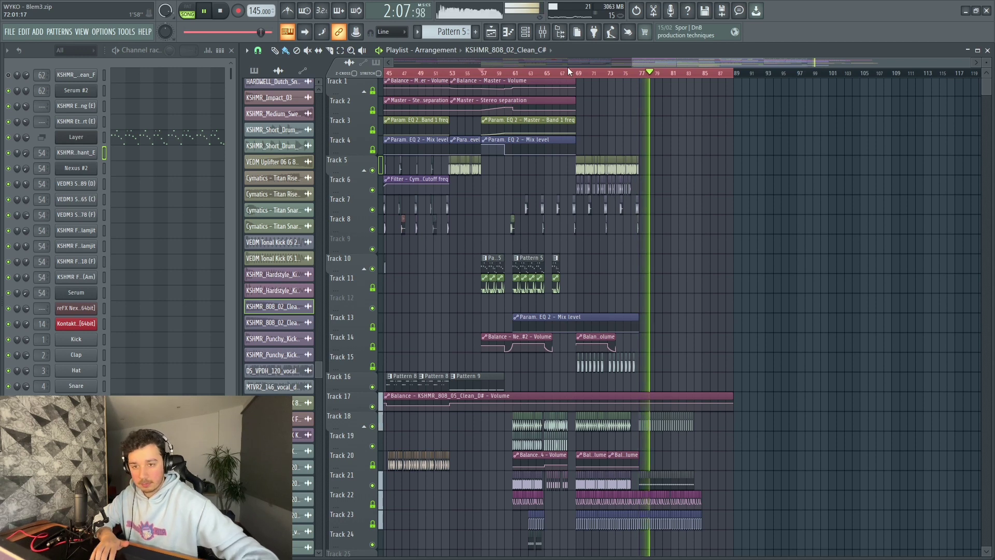
key(space)
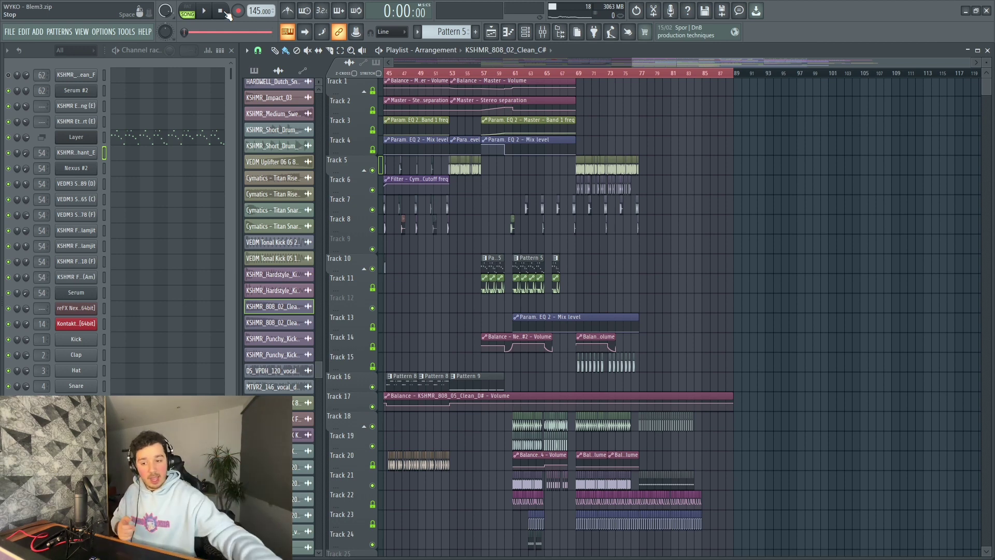
- Play a short excerpt of the drop from bar 33, stop, and return the playhead to the song start
scroll(565, 84, up, 3)
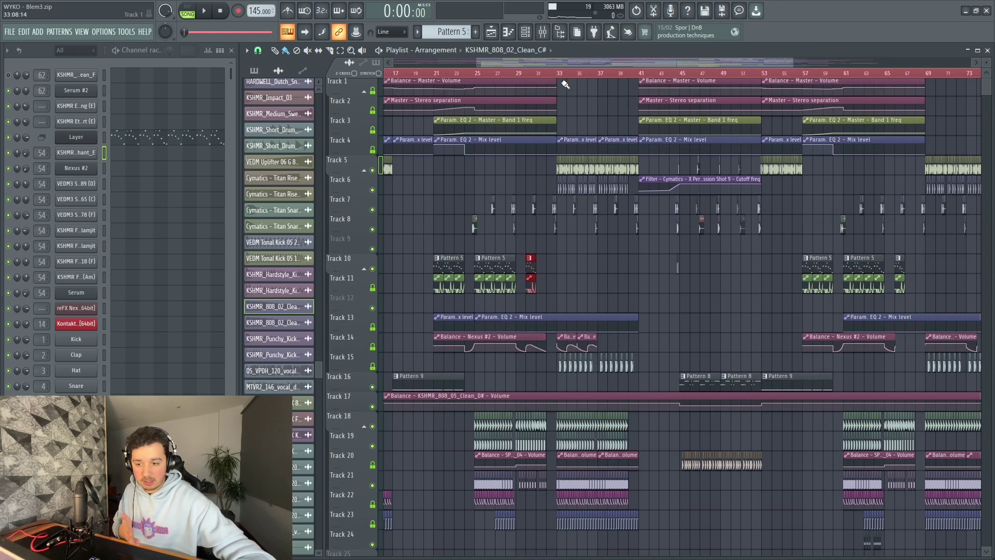
click(561, 74)
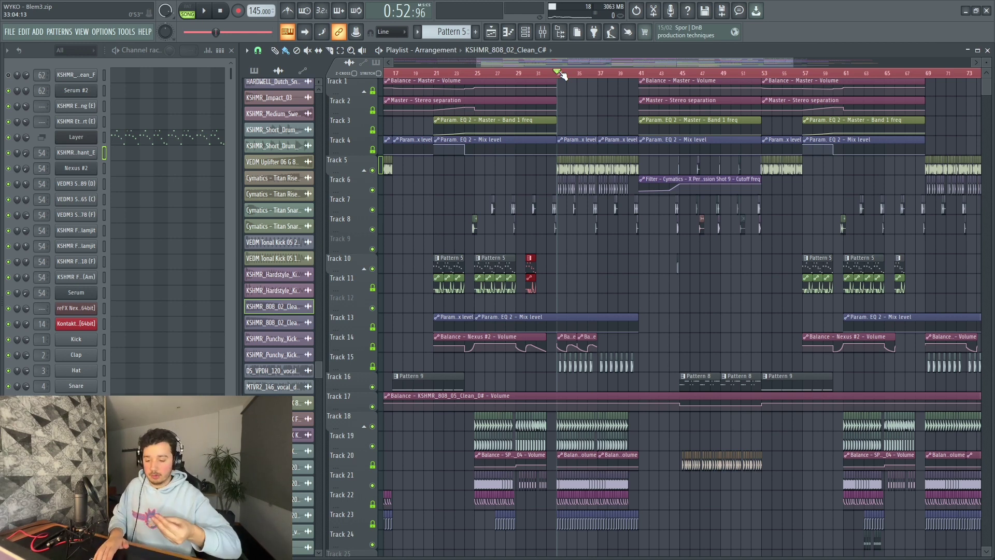
key(space)
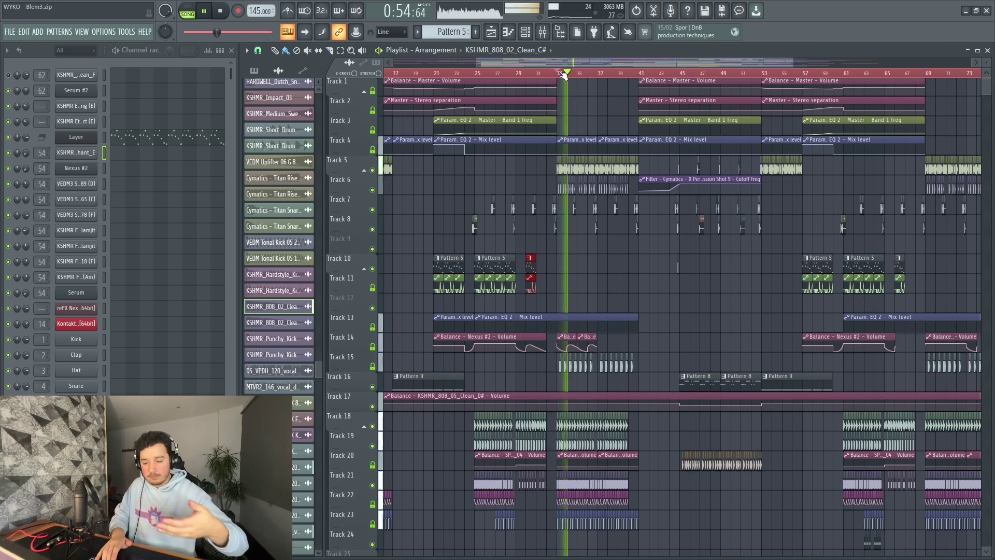
key(space)
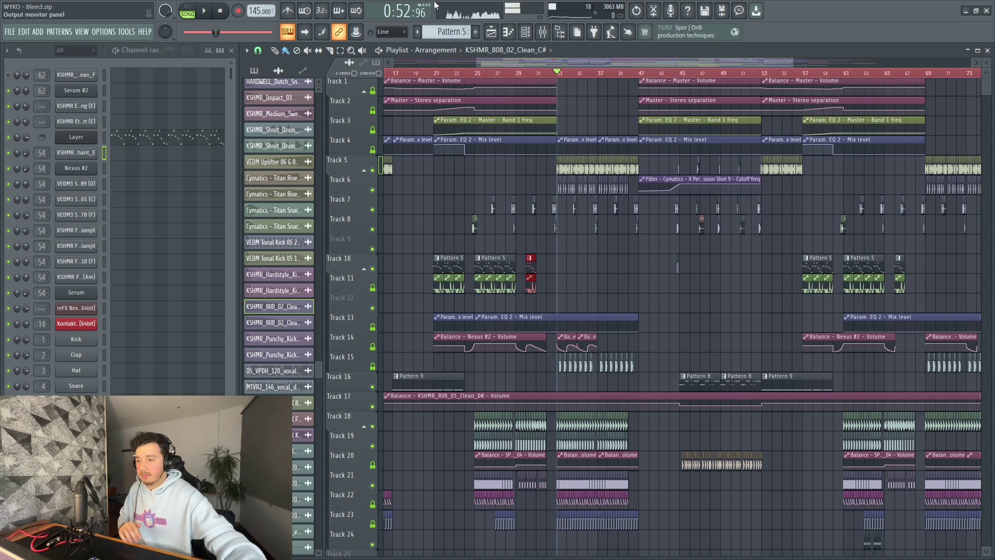
click(220, 10)
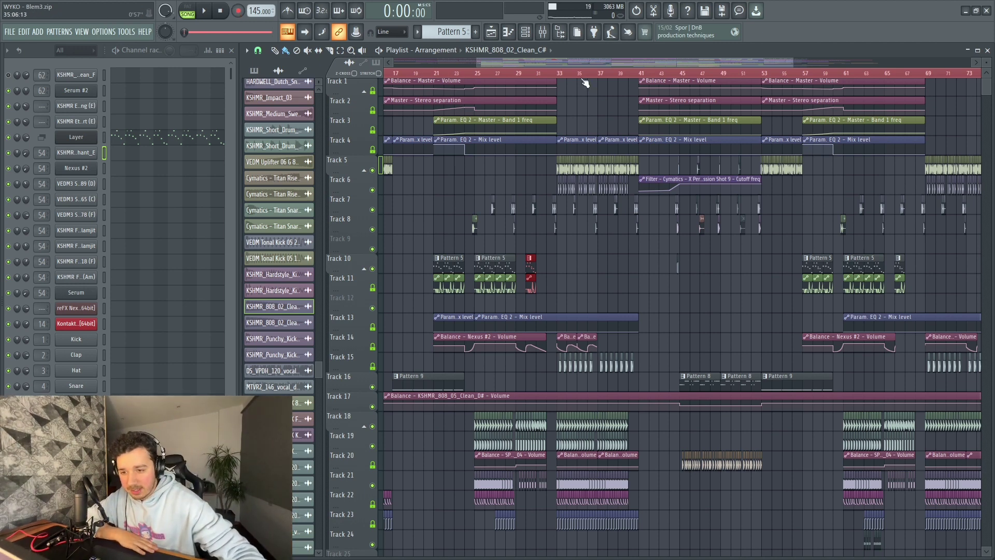
- Collapse the track groups headed by Tracks 5, 10 and 1 in the playlist
scroll(586, 81, down, 2)
click(364, 170)
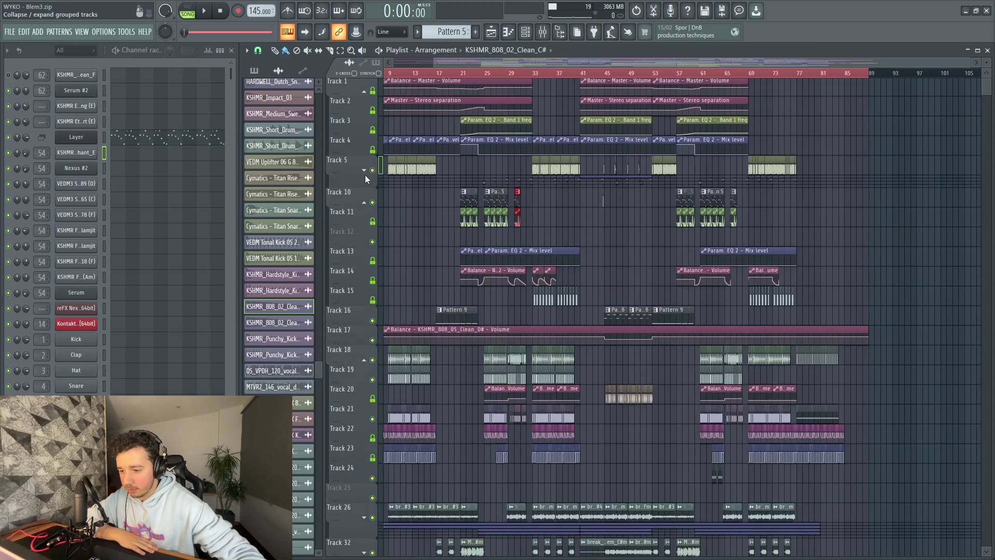
click(364, 202)
click(364, 92)
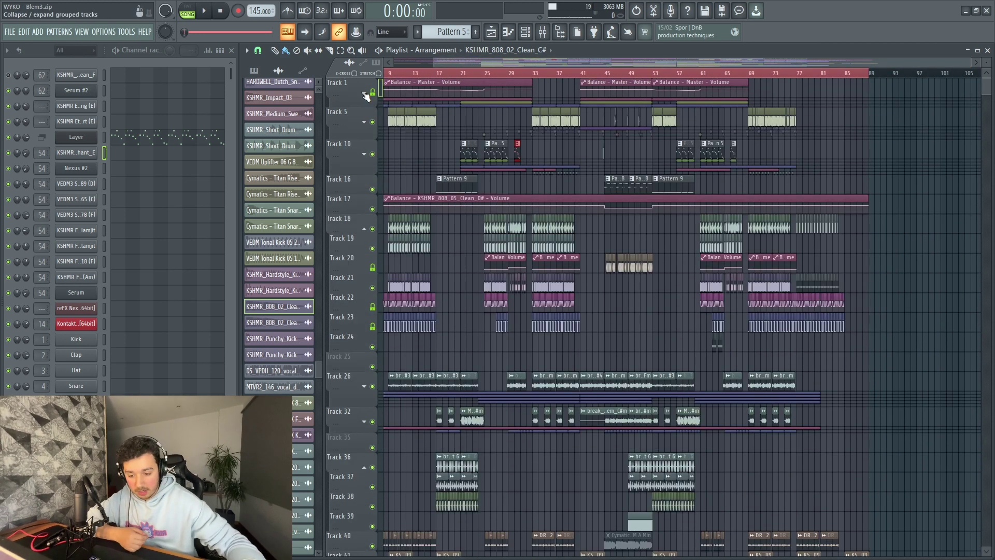